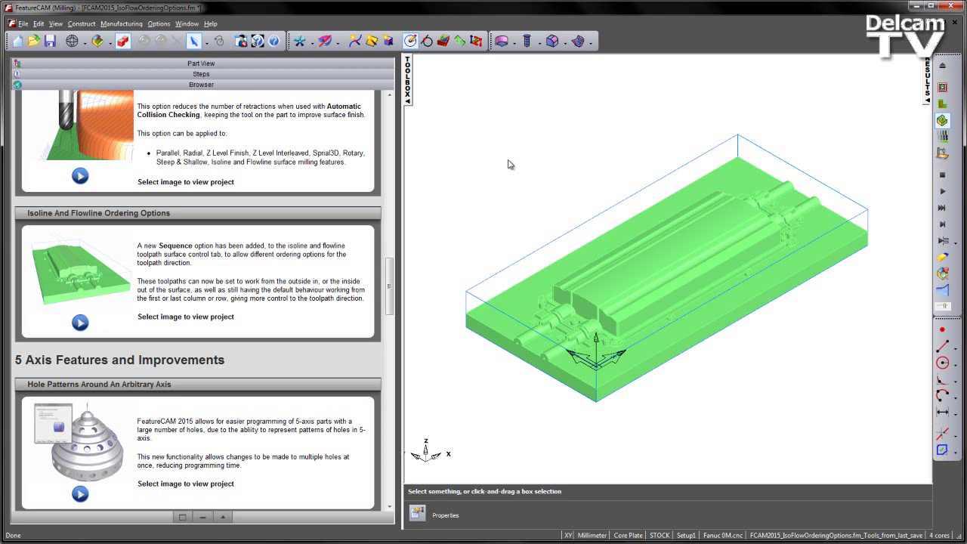
# - Display the part's feature tree and highlight the groove1 feature on the model to see its location
pyautogui.click(255, 65)
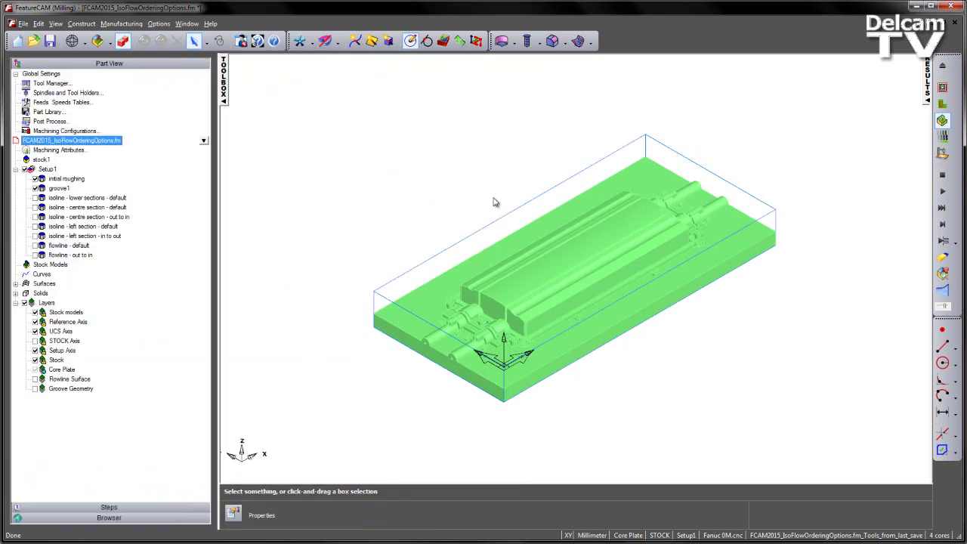
pyautogui.scroll(3, 634, 337)
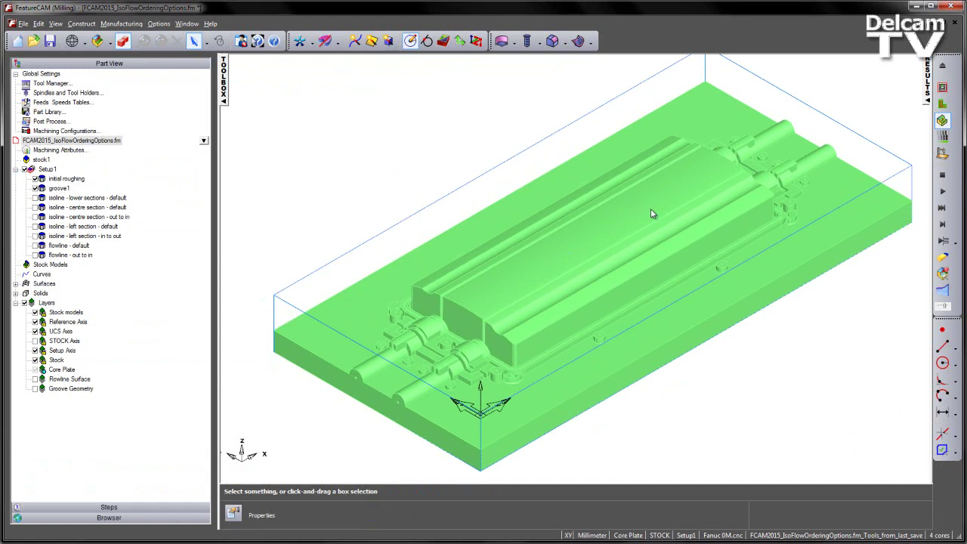
pyautogui.click(60, 188)
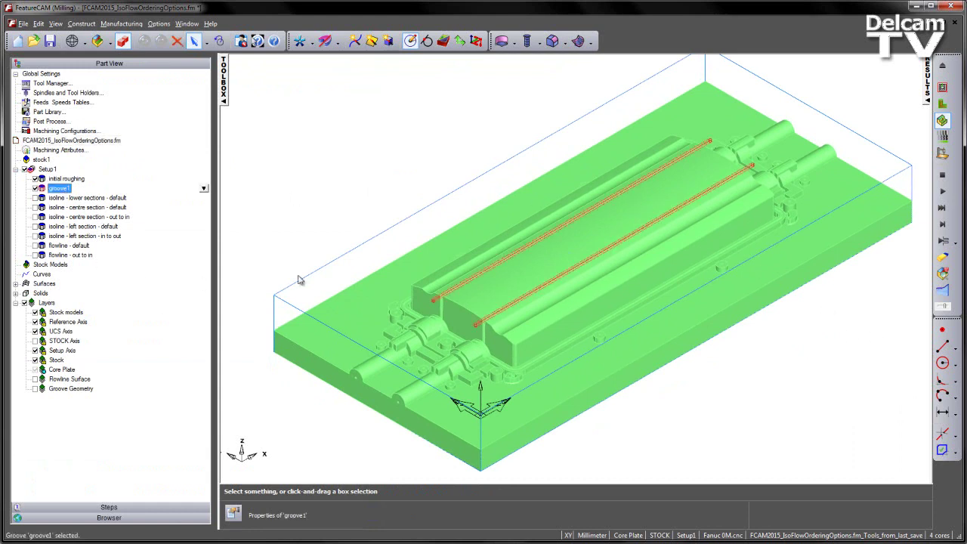
pyautogui.click(295, 167)
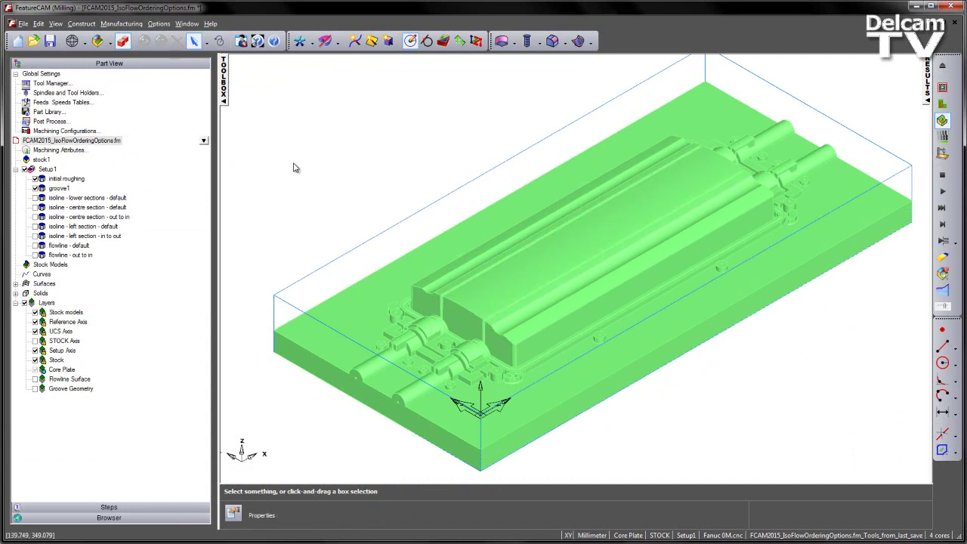
# - Run the 3D solid simulation of the initial roughing and groove1 features and view the machined stock
pyautogui.click(942, 192)
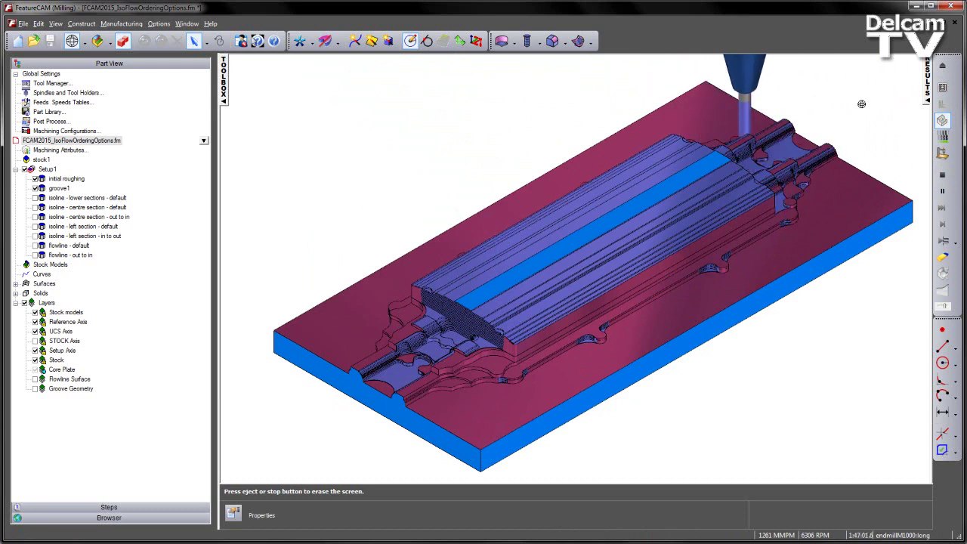
pyautogui.moveTo(577, 274); pyautogui.dragTo(598, 299)
pyautogui.moveTo(598, 299); pyautogui.dragTo(789, 234, button='middle')
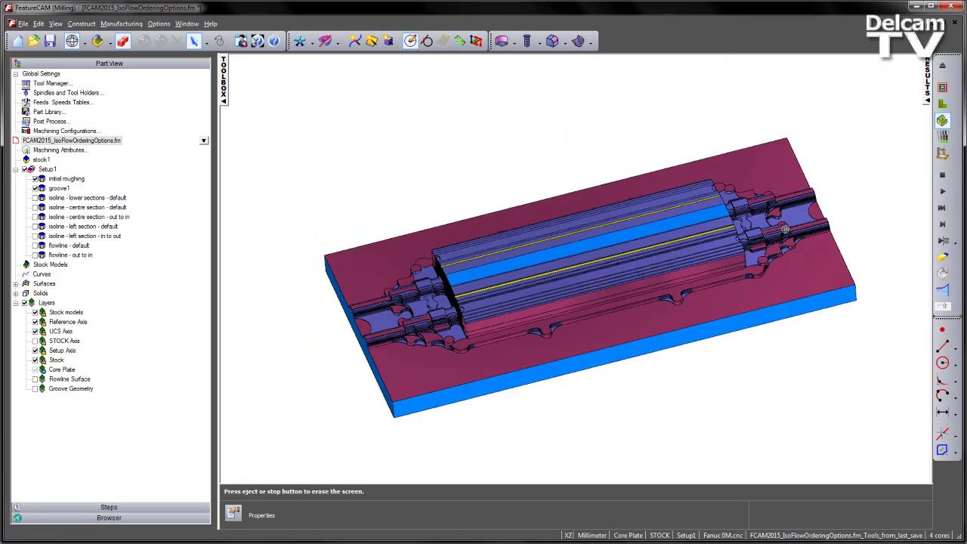
# - Use the simulation results as the starting point for further simulations and clear the current simulation
pyautogui.click(55, 23)
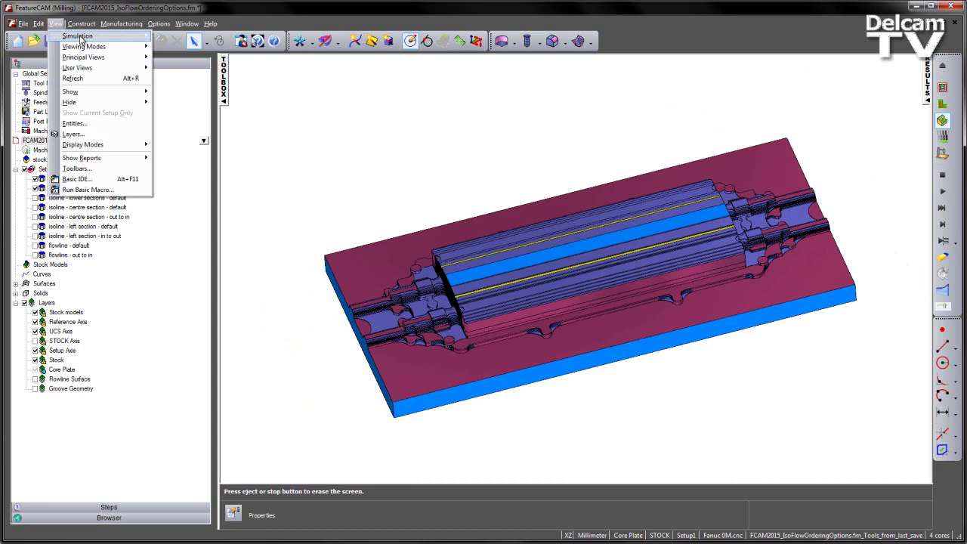
pyautogui.moveTo(115, 47)
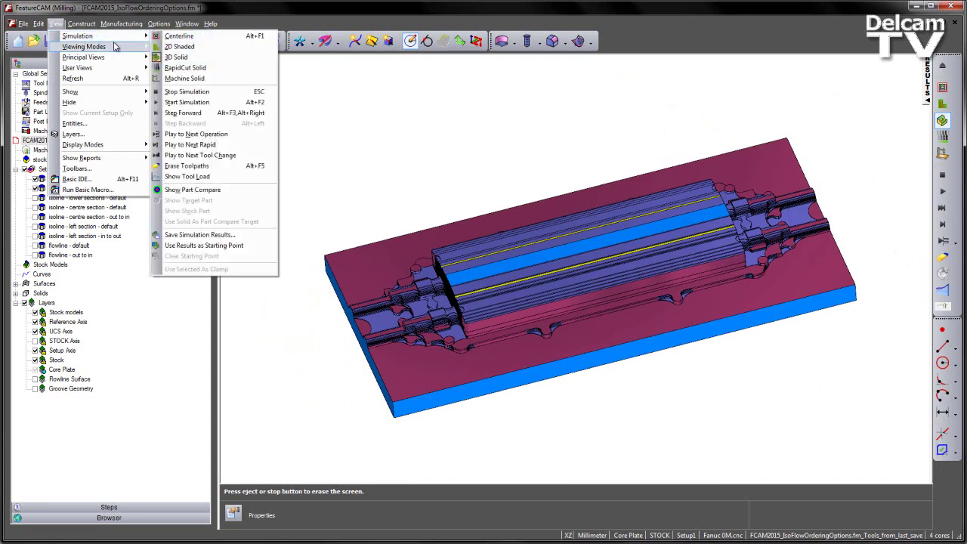
pyautogui.click(237, 246)
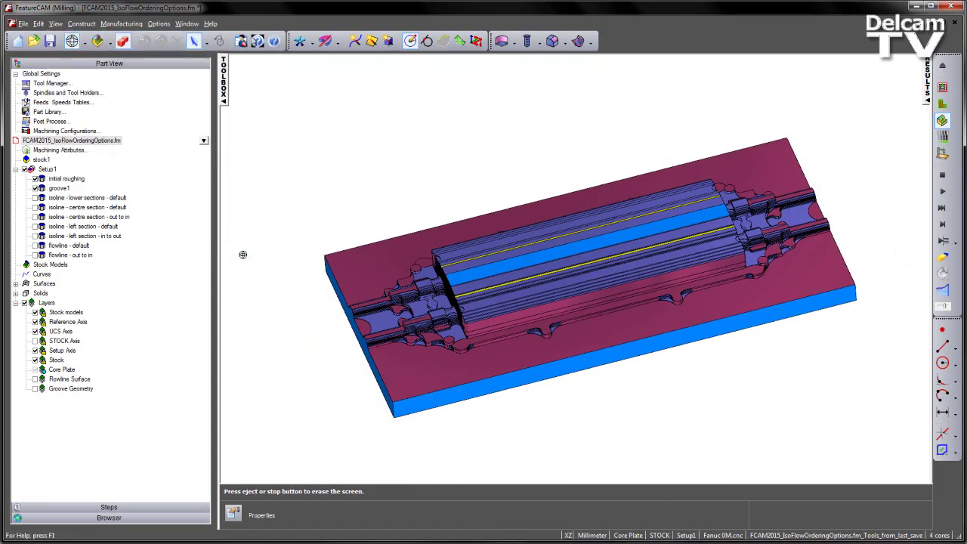
pyautogui.click(941, 174)
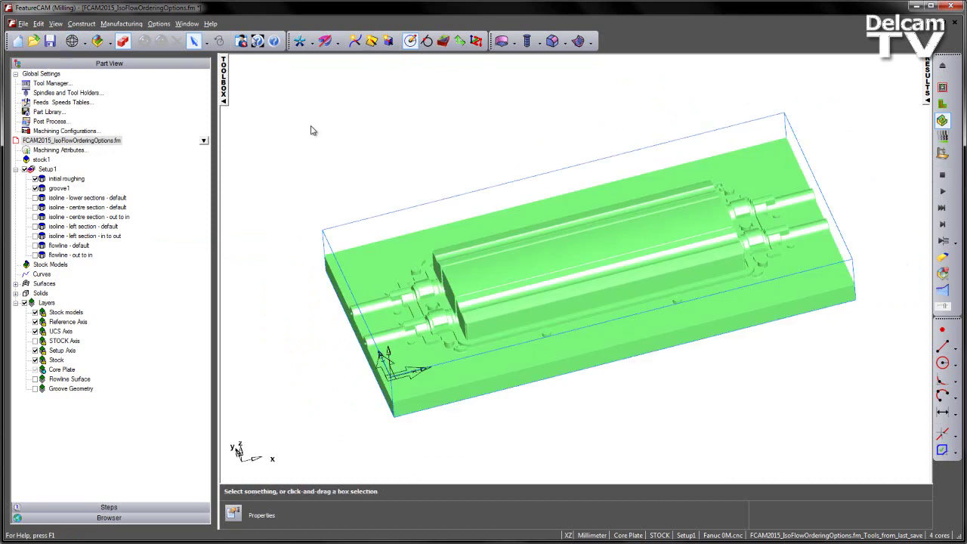
# - Disable the initial roughing and groove1 features in Setup1
pyautogui.click(36, 179)
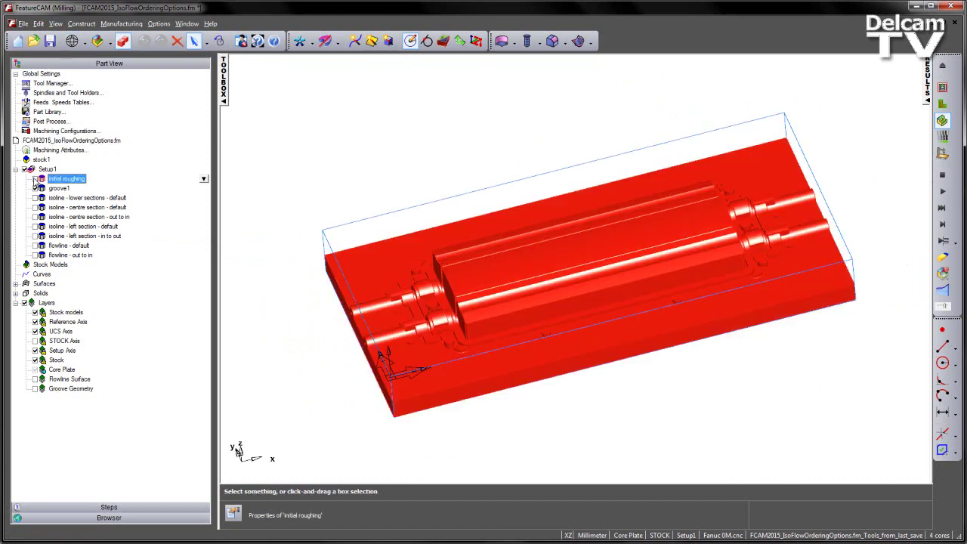
pyautogui.click(35, 188)
pyautogui.click(342, 151)
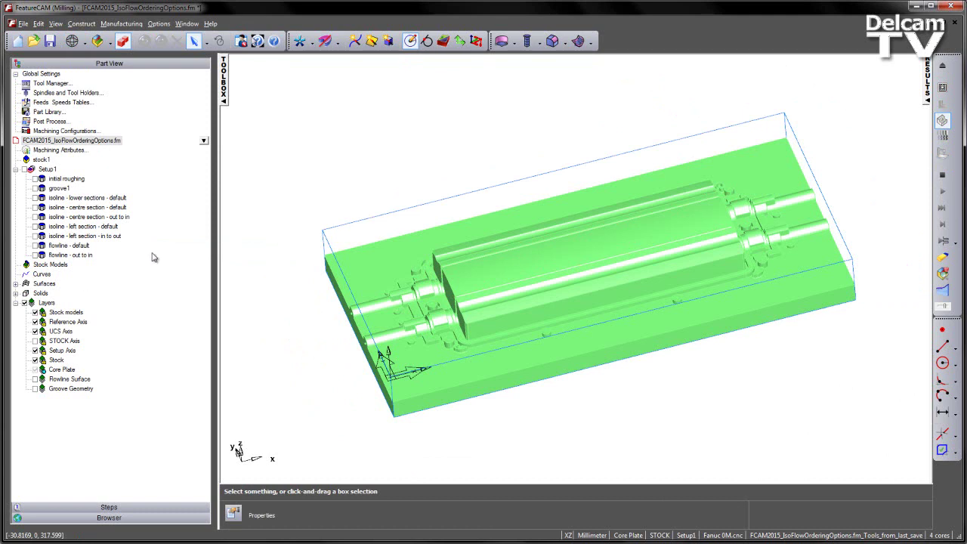
# - Enable the isoline - lower sections - default feature and examine its surfaces on the model, including end-on
pyautogui.click(36, 198)
pyautogui.scroll(6, 710, 295)
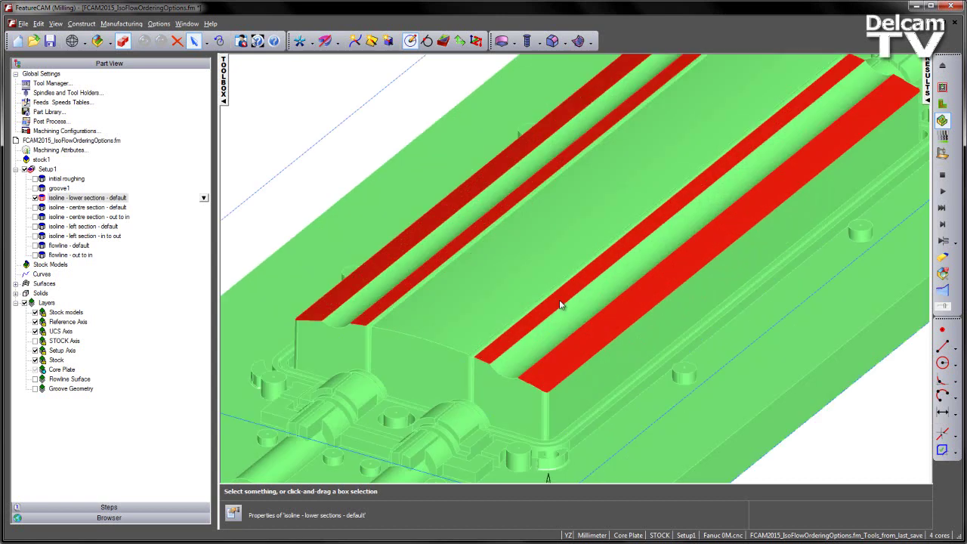
pyautogui.keyDown('shift'); pyautogui.moveTo(643, 274); pyautogui.dragTo(578, 212, button='middle'); pyautogui.keyUp('shift')
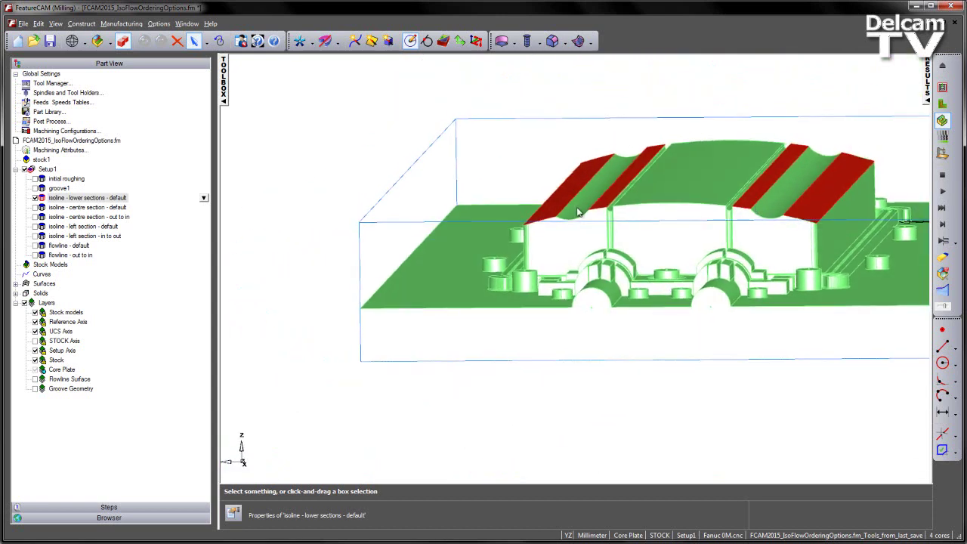
pyautogui.moveTo(785, 210); pyautogui.dragTo(631, 207, button='middle')
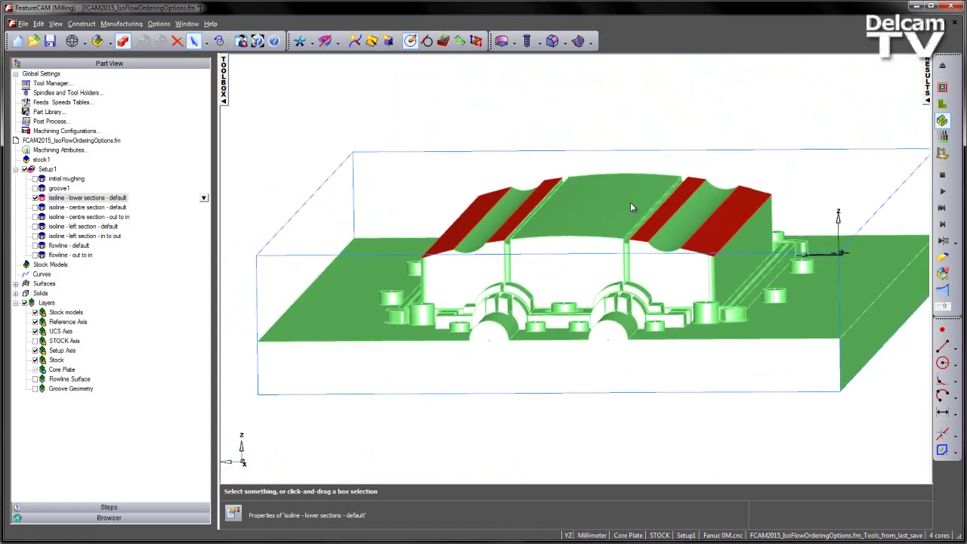
pyautogui.hotkey('ctrl', '4')
pyautogui.scroll(2, 591, 232)
pyautogui.keyDown('shift'); pyautogui.moveTo(591, 231); pyautogui.dragTo(565, 246, button='middle'); pyautogui.keyUp('shift')
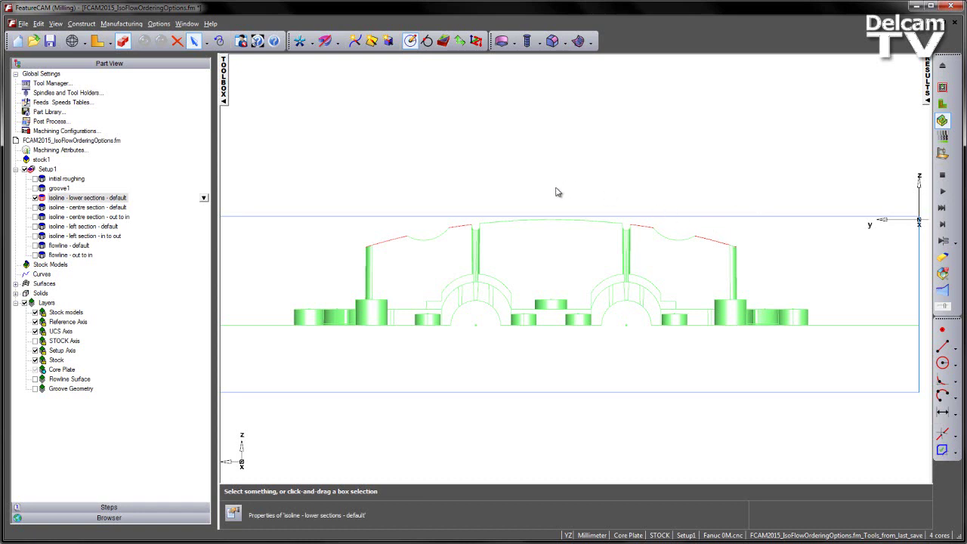
pyautogui.scroll(-2, 532, 179)
pyautogui.moveTo(531, 179)
pyautogui.mouseDown(button='middle')
pyautogui.moveTo(501, 220)
pyautogui.moveTo(418, 246)
pyautogui.mouseUp(button='middle')
pyautogui.scroll(-2, 556, 244)
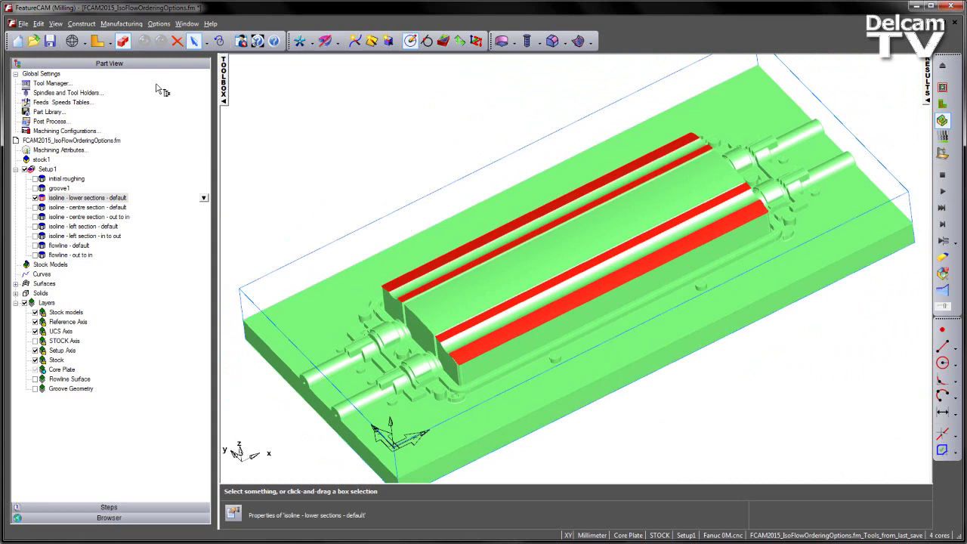
# - Switch the model to unshaded display and open the surface control settings of the isoline - lower sections - default feature
pyautogui.click(122, 40)
pyautogui.scroll(3, 371, 158)
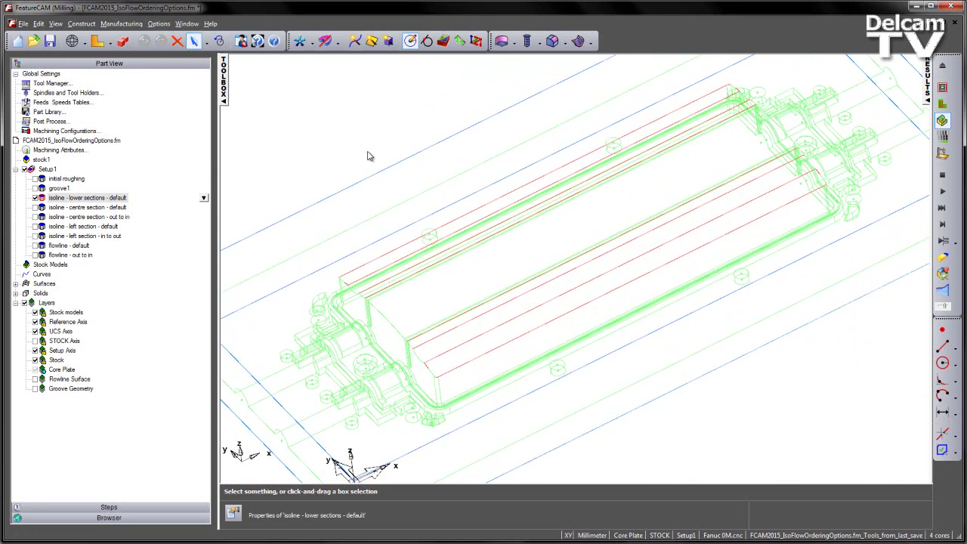
pyautogui.doubleClick(78, 200)
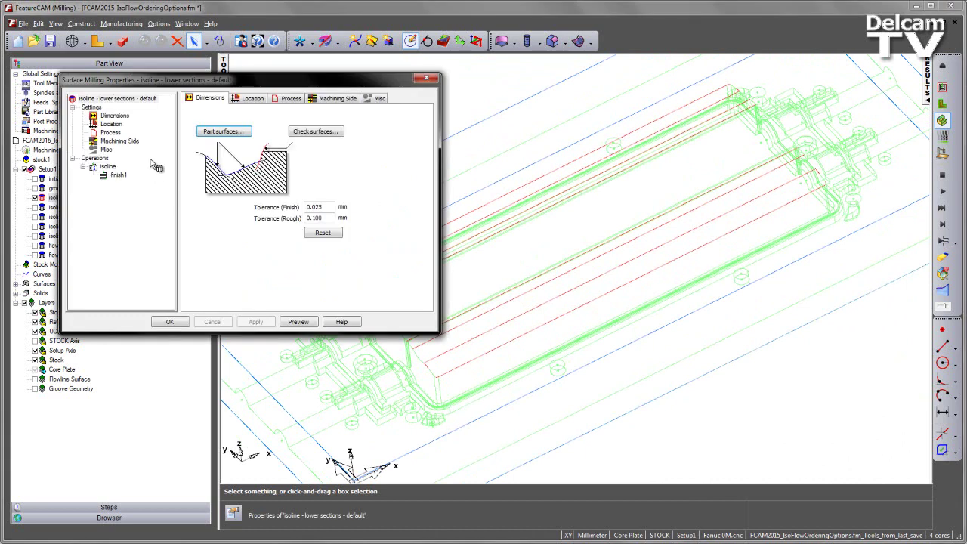
pyautogui.click(107, 166)
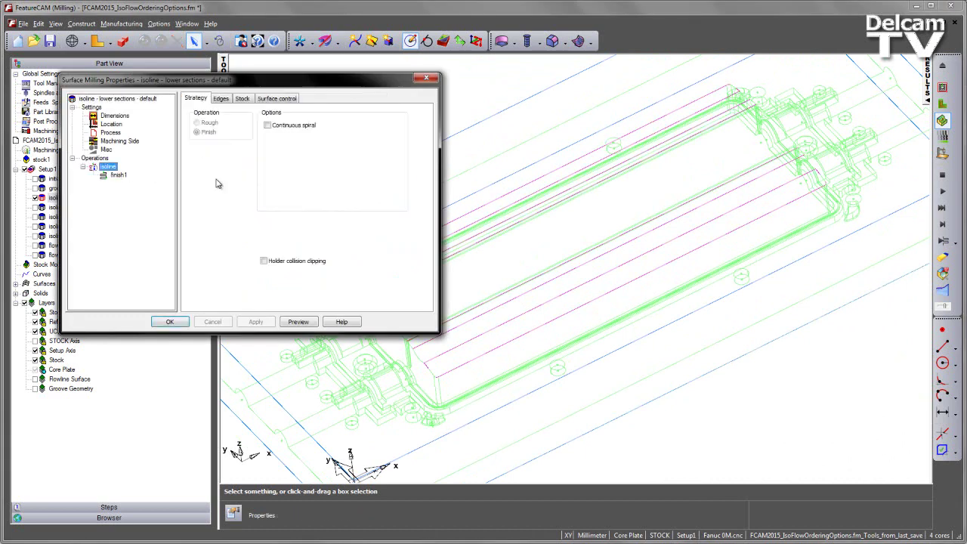
pyautogui.click(281, 98)
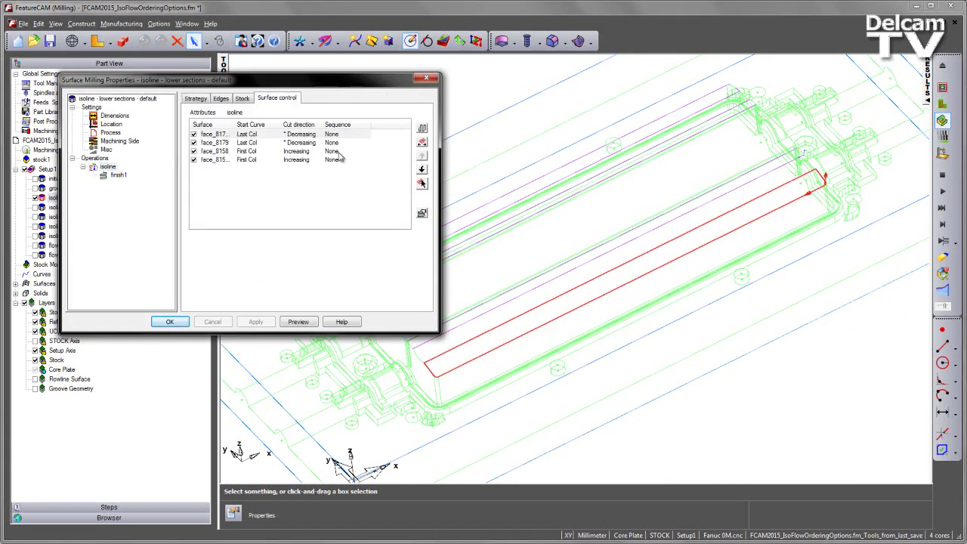
# - Check the start curve and cut direction of the second, third and fourth listed surfaces on the model, and close the properties
pyautogui.click(254, 143)
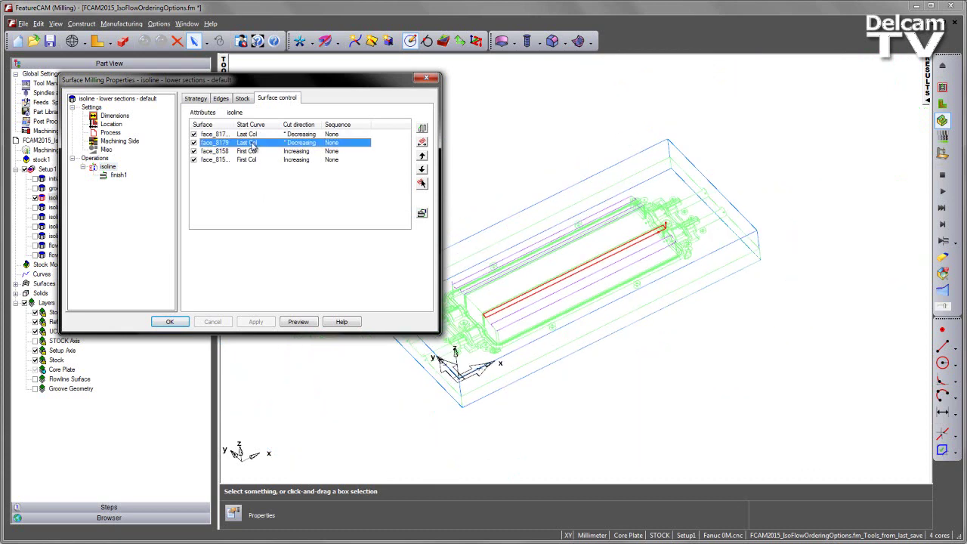
pyautogui.scroll(5, 664, 229)
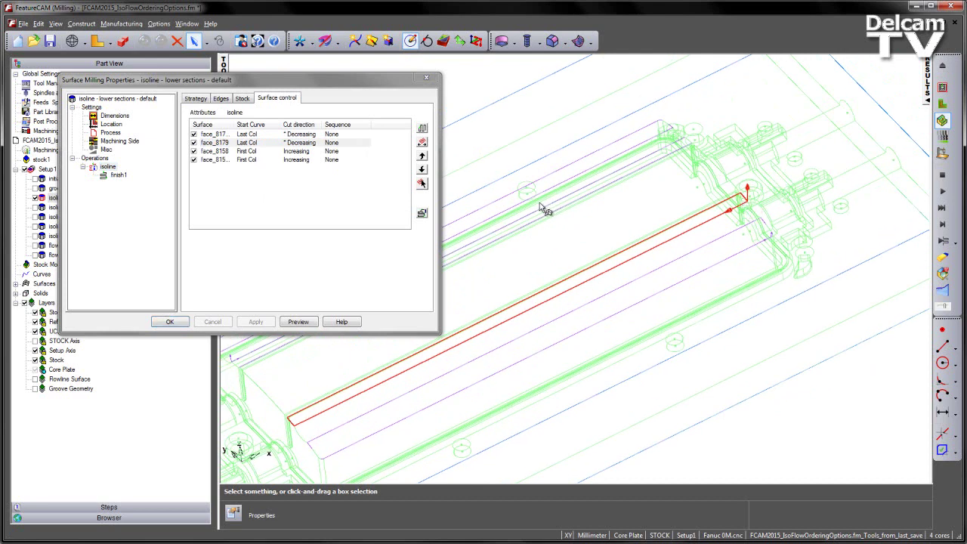
pyautogui.click(245, 152)
pyautogui.moveTo(496, 250); pyautogui.dragTo(551, 210, button='middle')
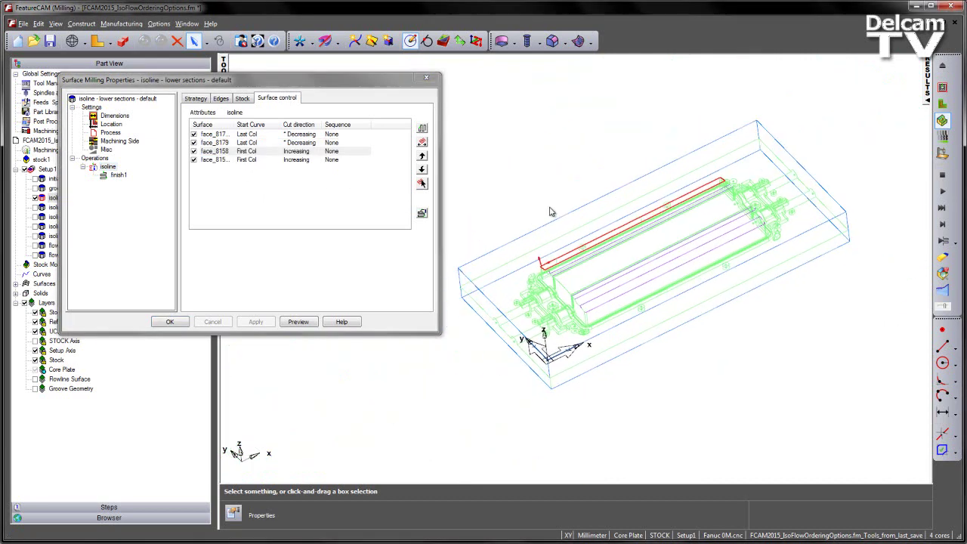
pyautogui.scroll(5, 561, 259)
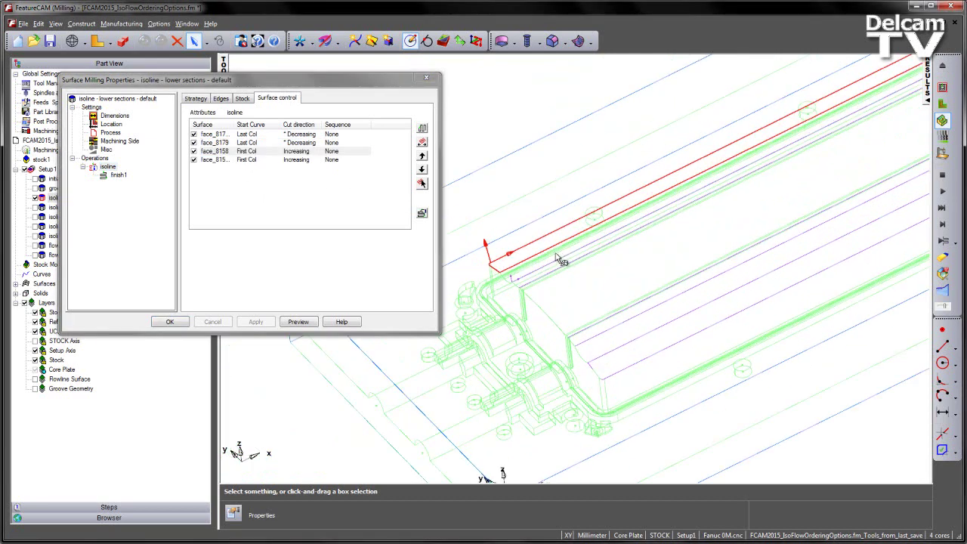
pyautogui.click(250, 159)
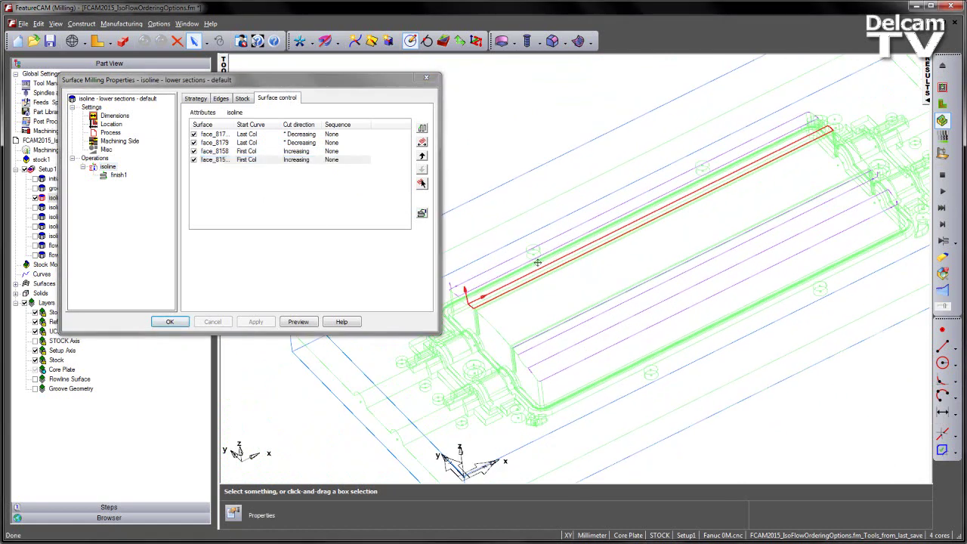
pyautogui.scroll(-1, 607, 260)
pyautogui.moveTo(705, 219); pyautogui.dragTo(662, 239, button='middle')
pyautogui.scroll(-1, 628, 255)
pyautogui.scroll(5, 661, 239)
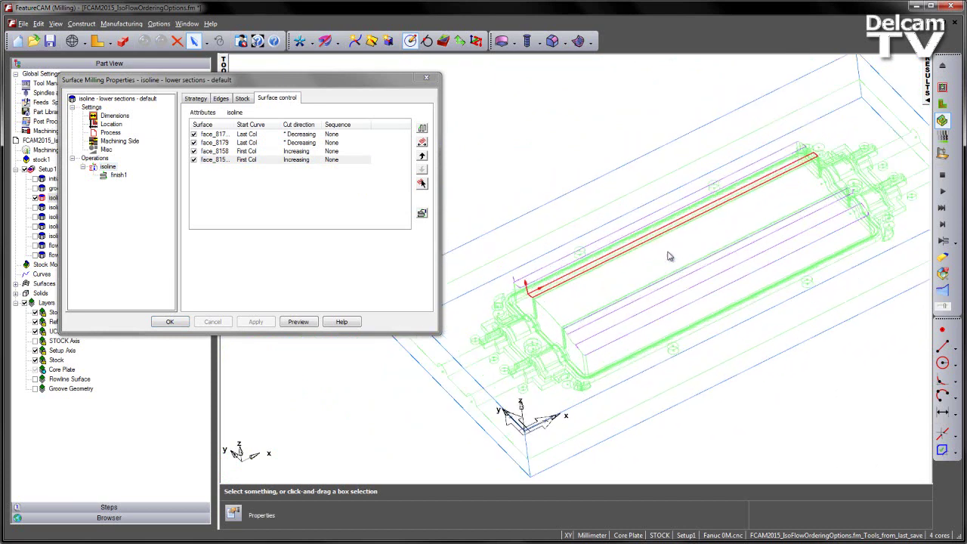
pyautogui.scroll(-2, 606, 246)
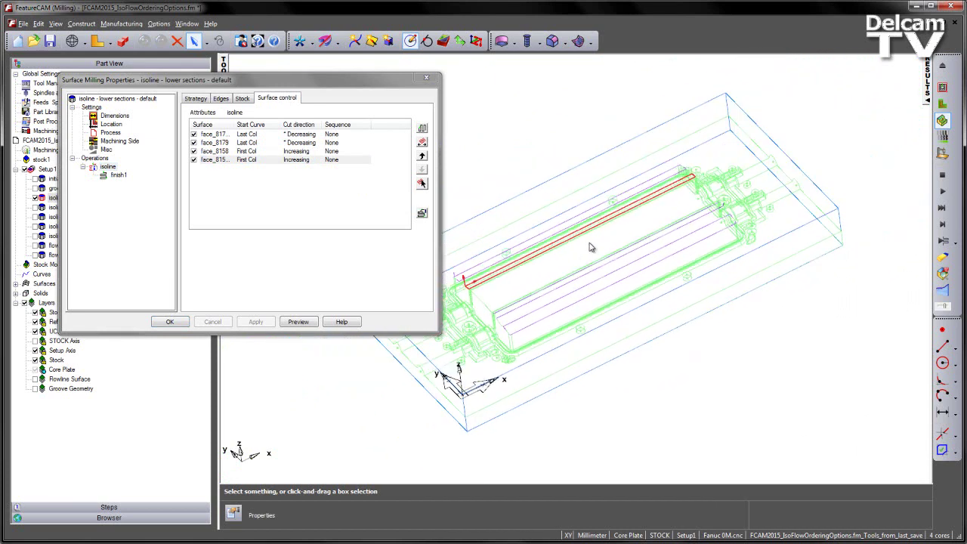
pyautogui.click(423, 77)
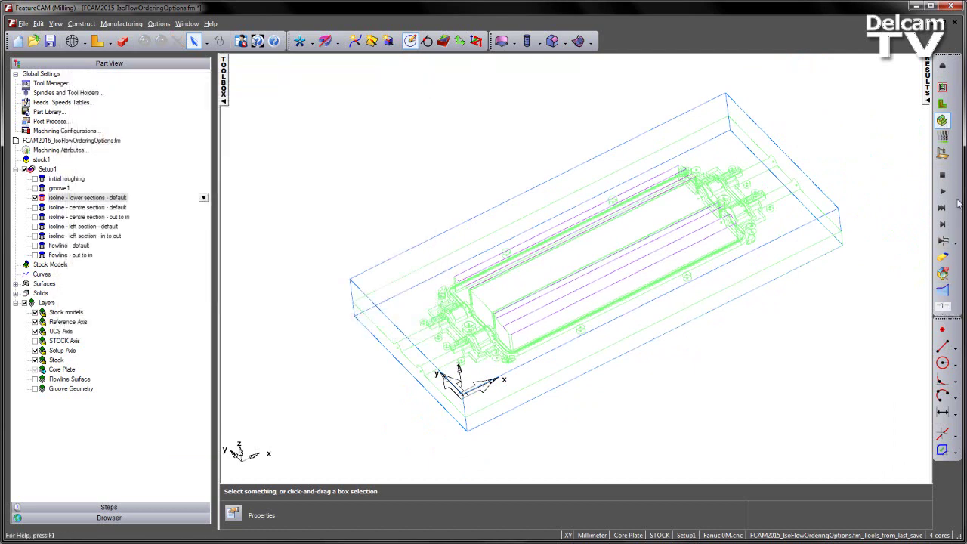
# - Simulate the isoline - lower sections - default toolpath to completion at a faster speed and inspect the machined surfaces up close
pyautogui.click(942, 224)
pyautogui.moveTo(722, 284); pyautogui.dragTo(790, 239, button='middle')
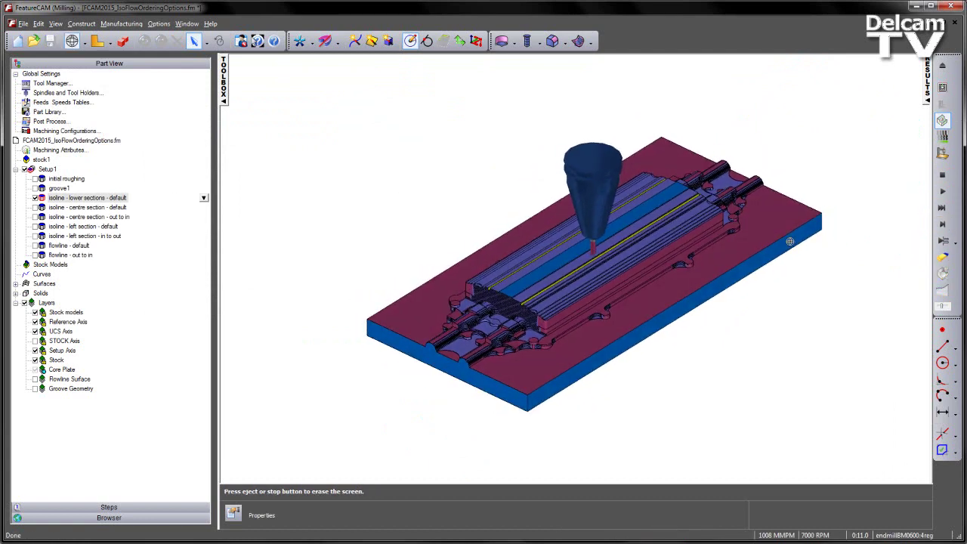
pyautogui.scroll(3, 737, 250)
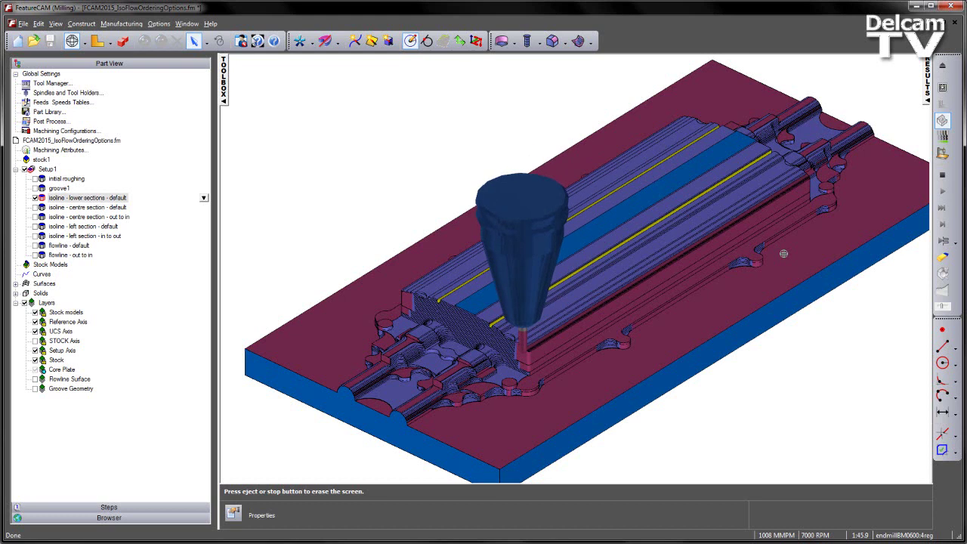
pyautogui.click(941, 192)
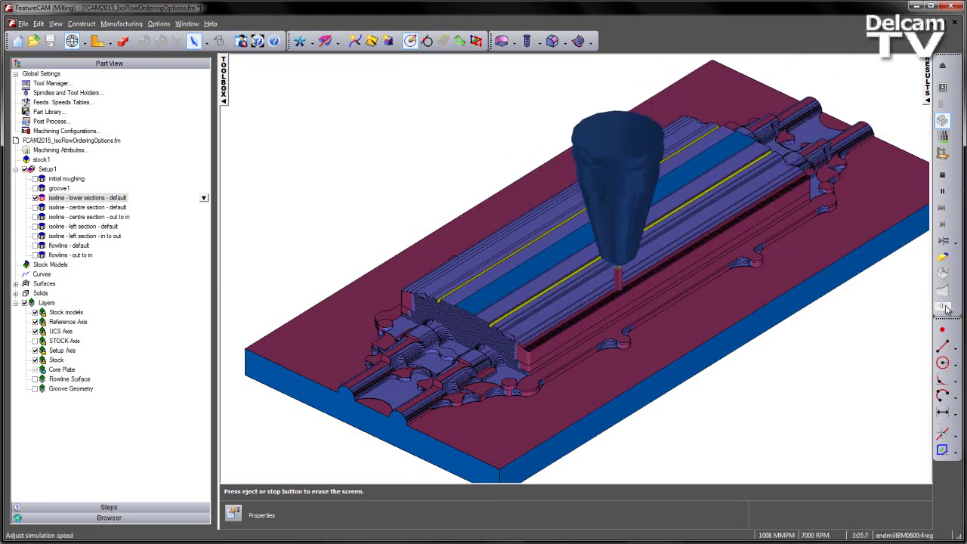
pyautogui.moveTo(942, 307); pyautogui.dragTo(945, 308)
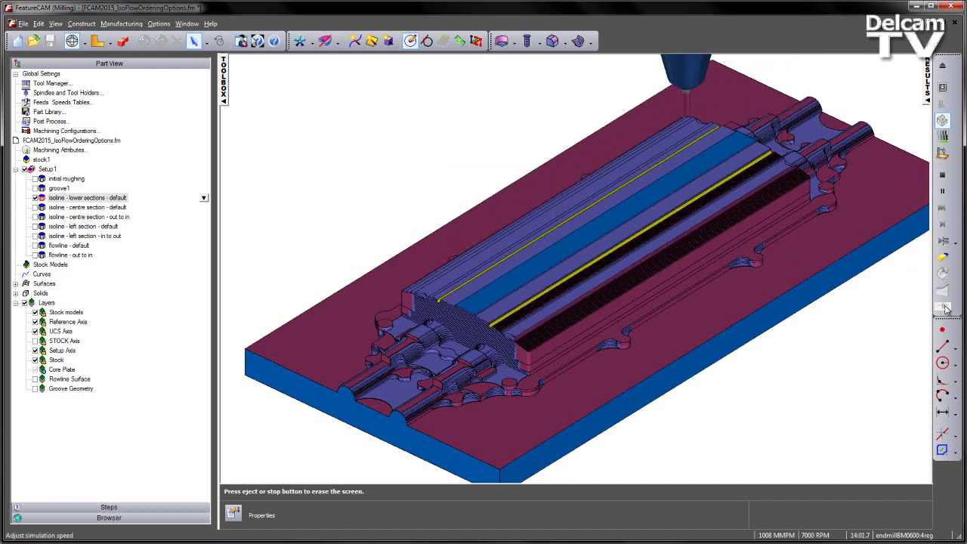
pyautogui.click(944, 308)
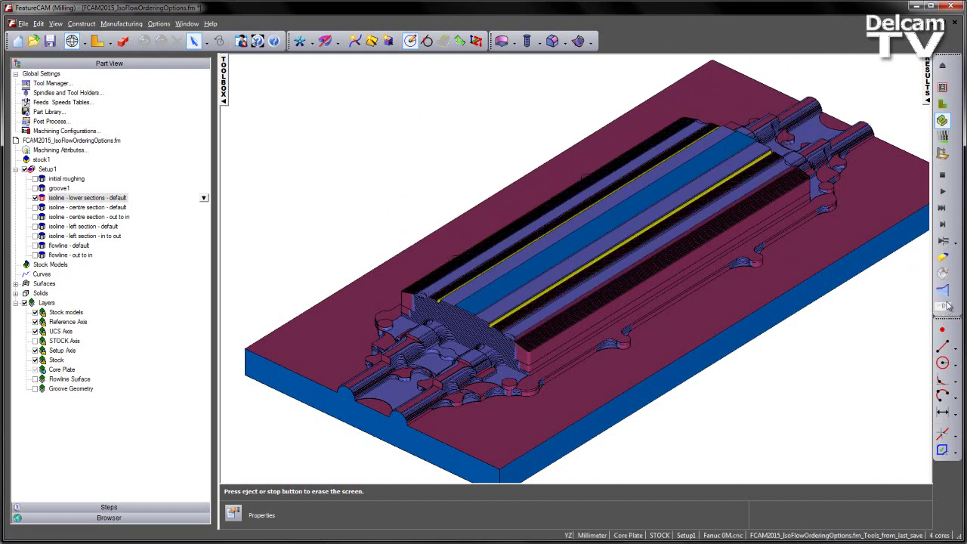
pyautogui.moveTo(407, 337); pyautogui.dragTo(656, 341, button='middle')
pyautogui.scroll(4, 656, 341)
pyautogui.scroll(3, 656, 341)
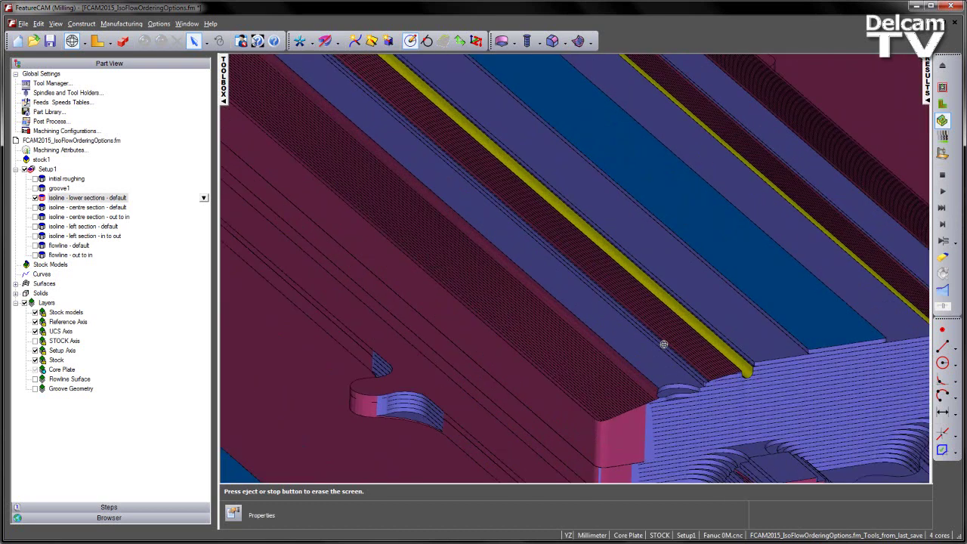
# - Use the isoline - lower sections - default simulation results as the simulation starting point and stop the simulation
pyautogui.scroll(-8, 556, 283)
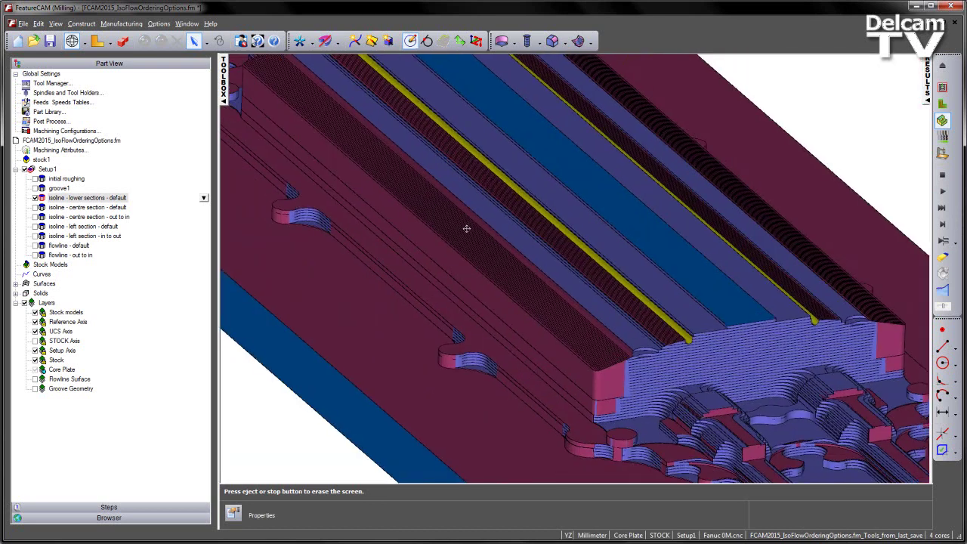
pyautogui.click(55, 24)
pyautogui.moveTo(140, 41)
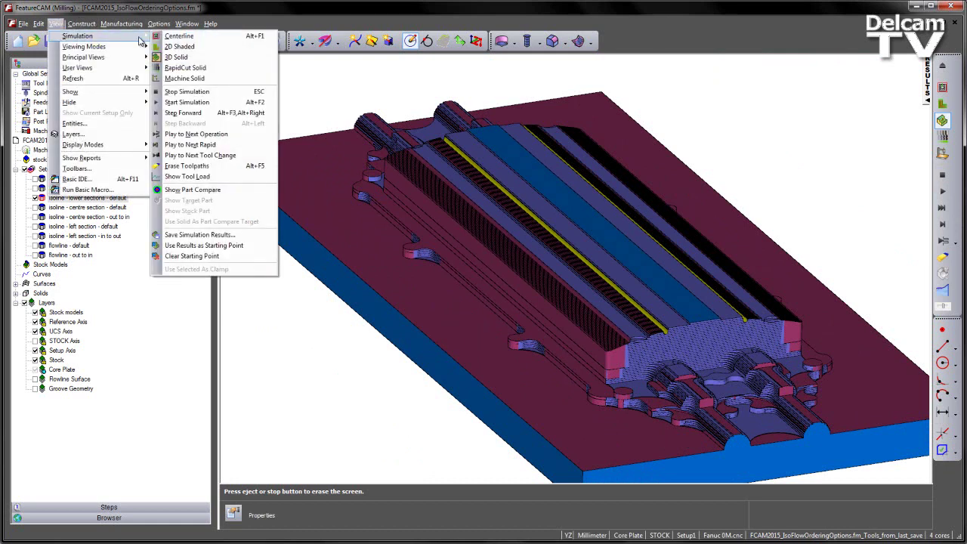
pyautogui.click(219, 246)
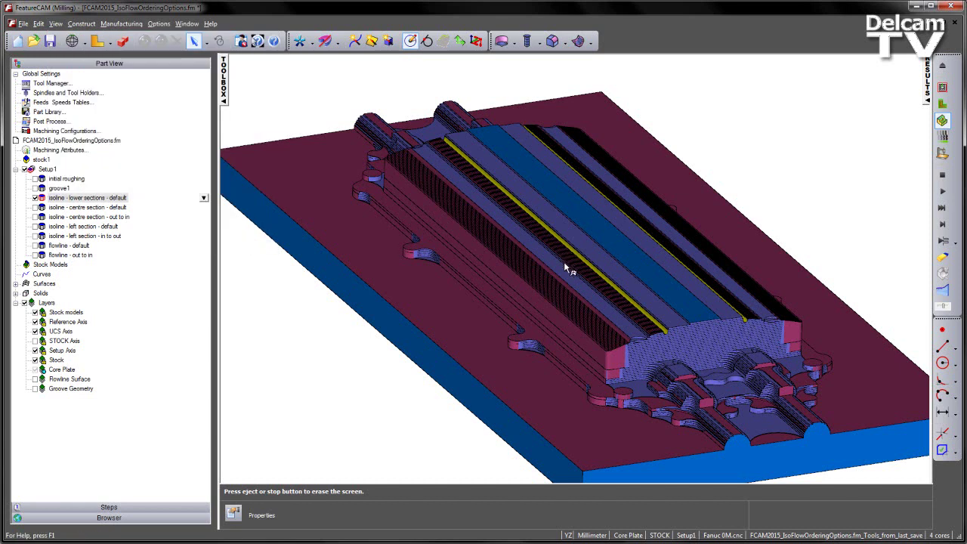
pyautogui.click(942, 175)
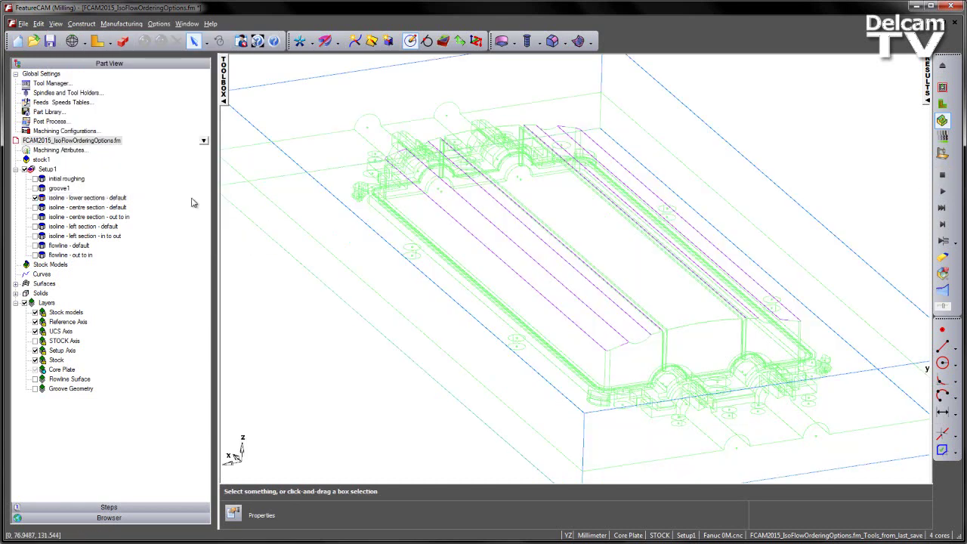
# - Disable the isoline - lower sections - default feature and show the isoline - centre section - default surface on the shaded model
pyautogui.click(43, 198)
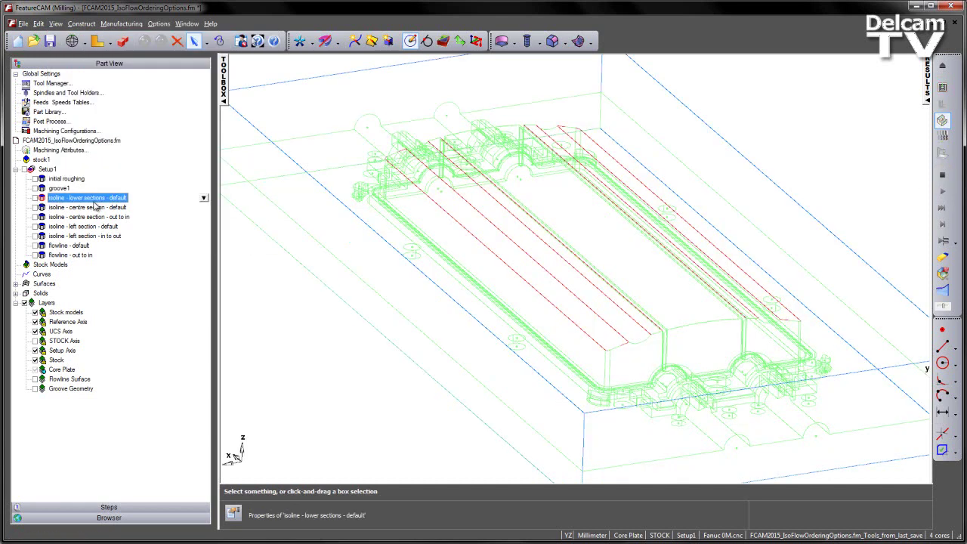
pyautogui.click(50, 209)
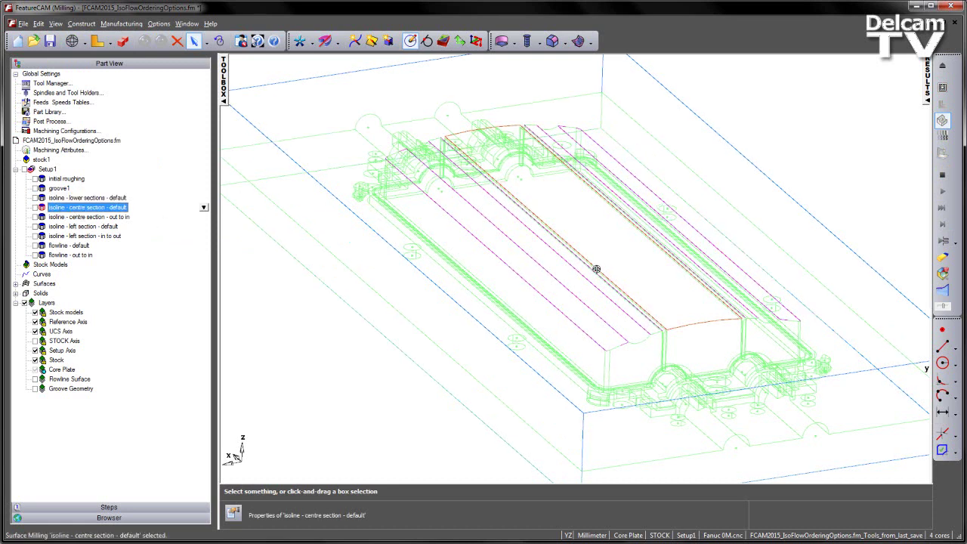
pyautogui.moveTo(598, 268); pyautogui.dragTo(537, 265, button='middle')
pyautogui.click(122, 46)
pyautogui.moveTo(643, 305)
pyautogui.mouseDown(button='middle')
pyautogui.moveTo(527, 314)
pyautogui.moveTo(627, 307)
pyautogui.moveTo(570, 312)
pyautogui.mouseUp(button='middle')
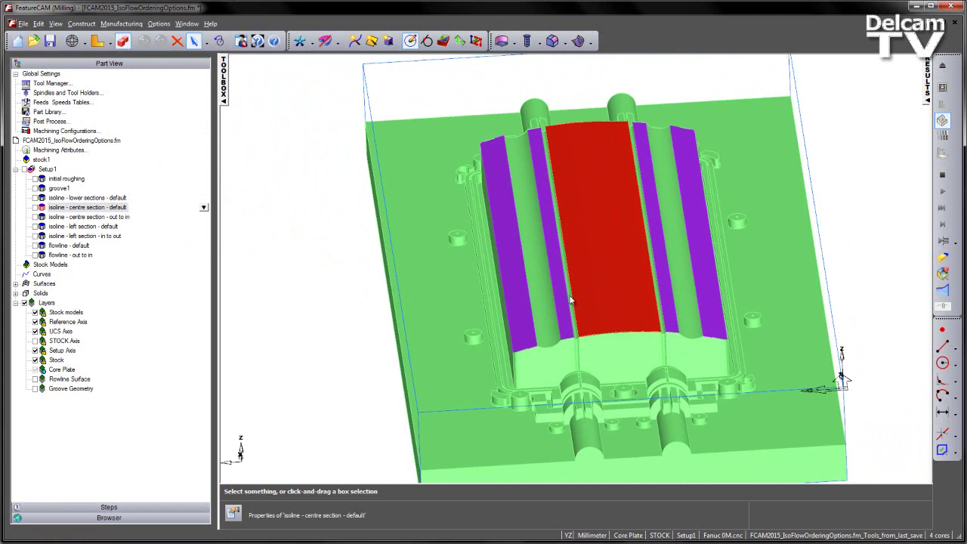
# - Examine the selected centre section surface end-on and in isometric view on the shaded model
pyautogui.hotkey('ctrl', '4')
pyautogui.scroll(2, 607, 242)
pyautogui.moveTo(681, 244)
pyautogui.keyDown('shift'); pyautogui.mouseDown(button='middle')
pyautogui.moveTo(617, 261)
pyautogui.moveTo(595, 284)
pyautogui.mouseUp(button='middle'); pyautogui.keyUp('shift')
pyautogui.scroll(2, 608, 272)
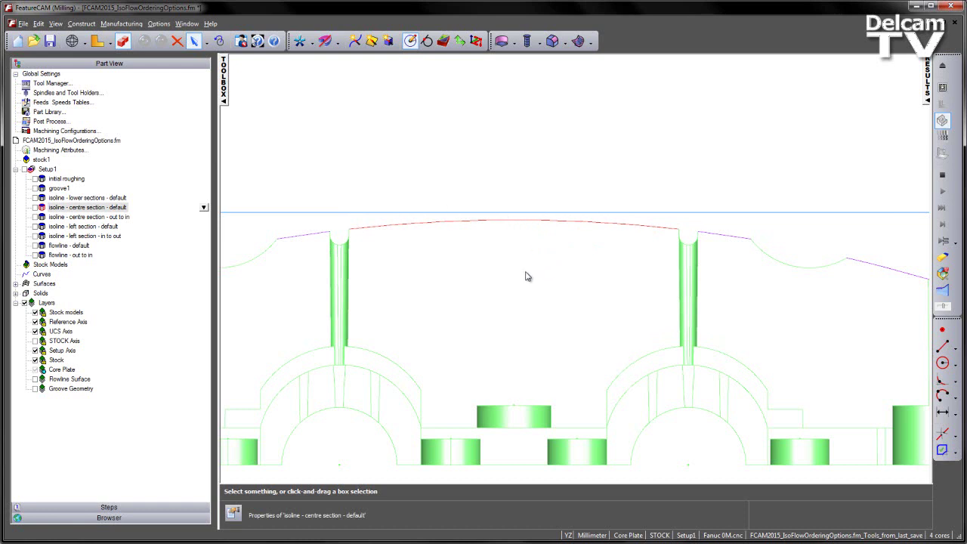
pyautogui.scroll(-2, 542, 280)
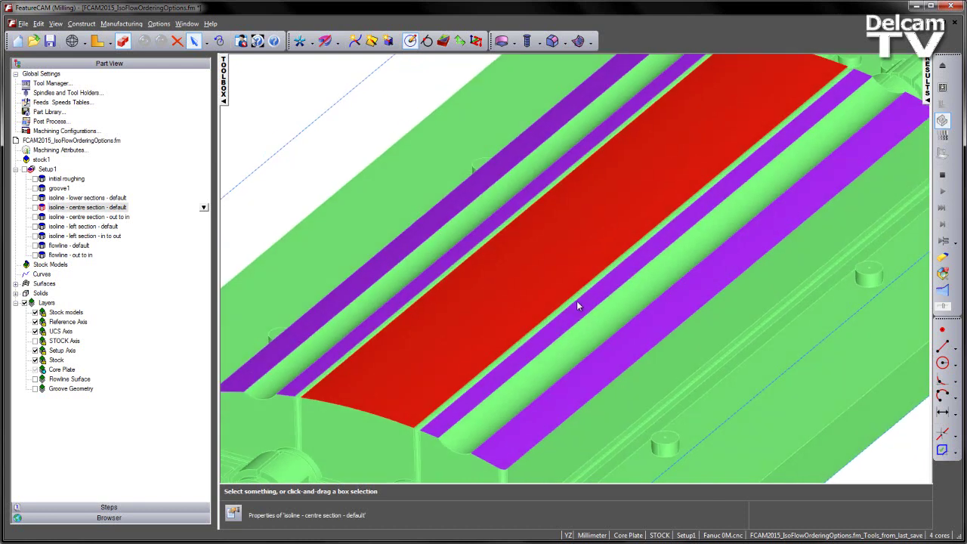
pyautogui.scroll(-2, 729, 178)
pyautogui.scroll(2, 773, 259)
pyautogui.scroll(-2, 633, 252)
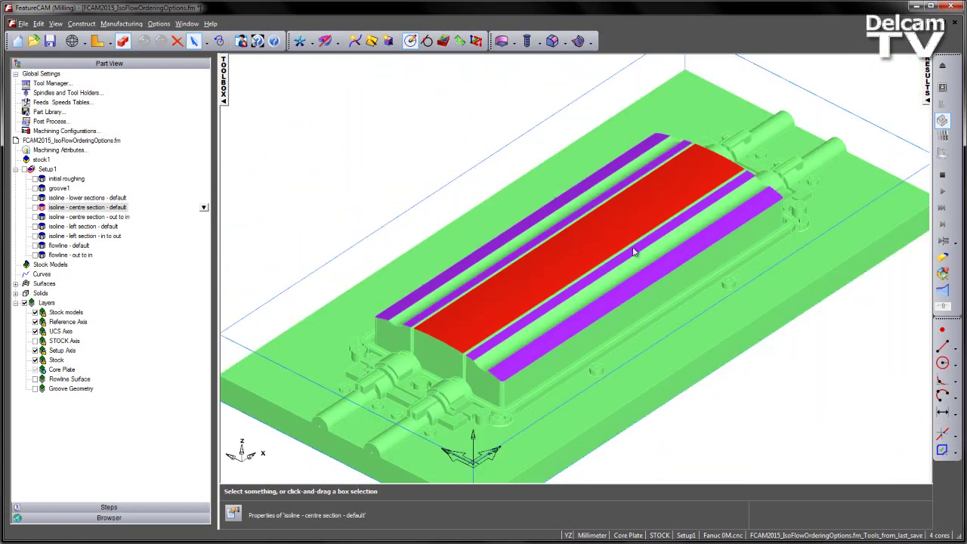
# - Enable the isoline - centre section - default feature and open its isoline surface control settings
pyautogui.click(34, 207)
pyautogui.click(48, 207)
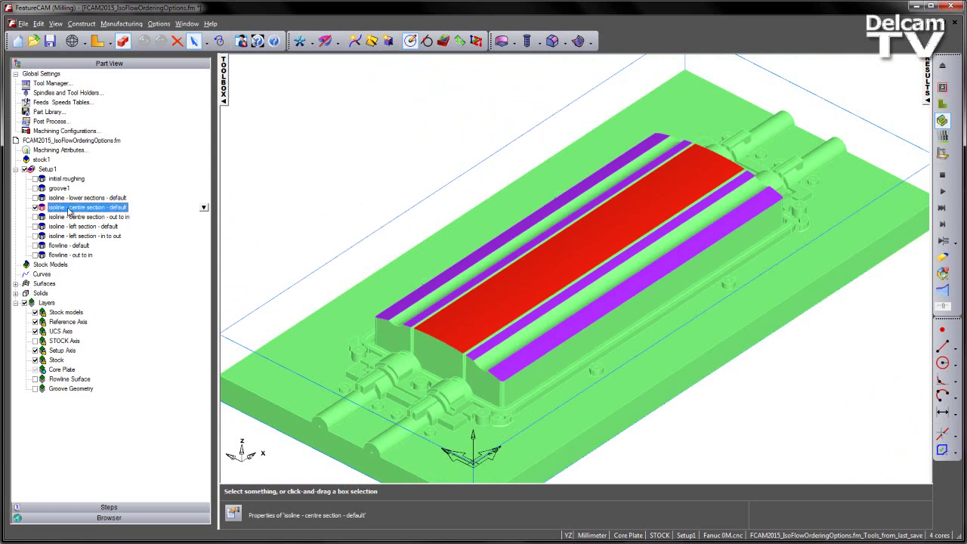
pyautogui.doubleClick(85, 208)
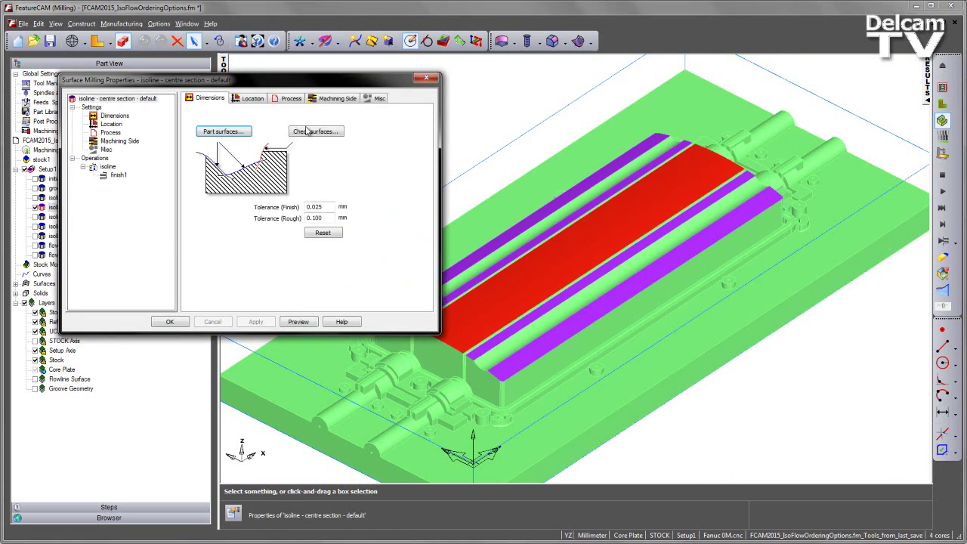
pyautogui.click(108, 167)
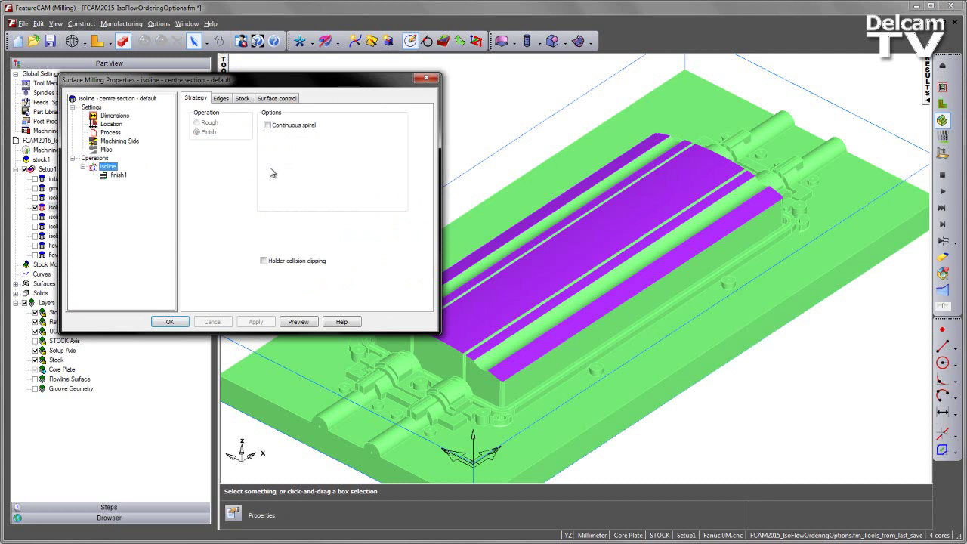
pyautogui.click(278, 99)
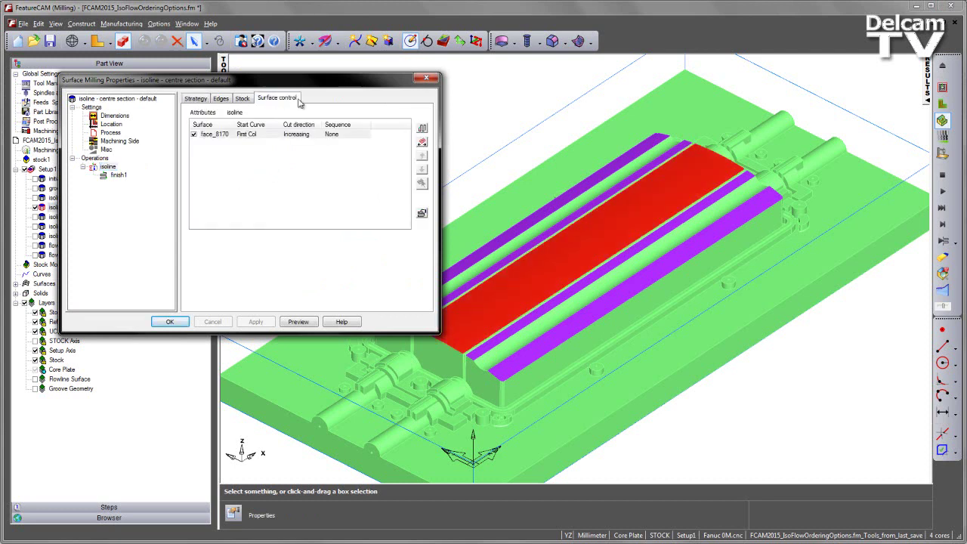
# - Check the centre surface's start curve and cut direction on the unshaded model, and close the properties
pyautogui.click(123, 42)
pyautogui.moveTo(543, 200); pyautogui.dragTo(581, 184, button='middle')
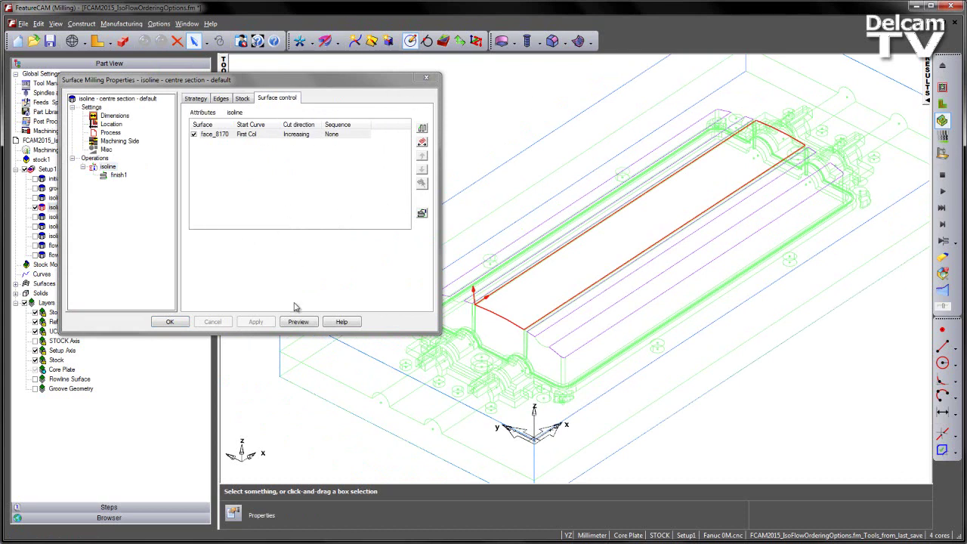
pyautogui.click(427, 80)
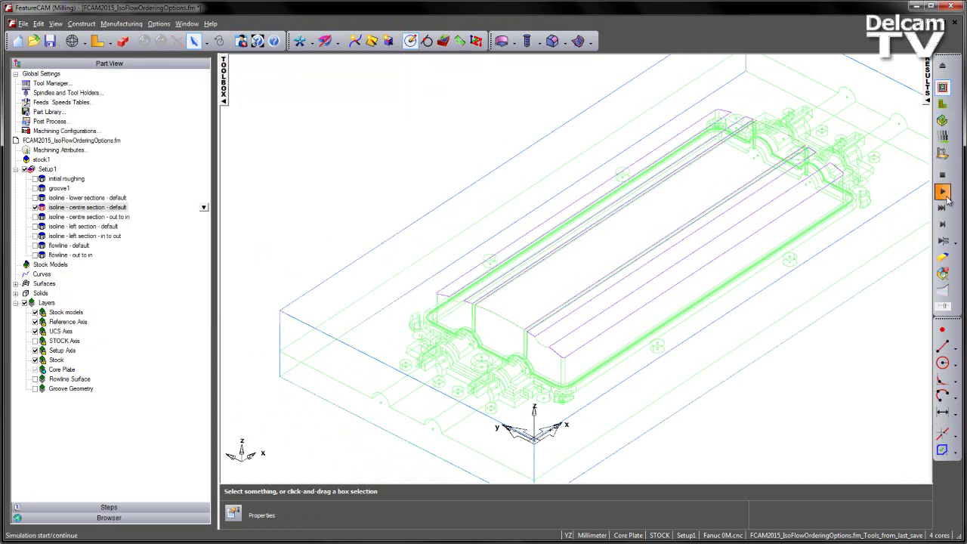
# - Run a centerline simulation of the isoline - centre section - default toolpath, clear it and disable the feature
pyautogui.click(945, 194)
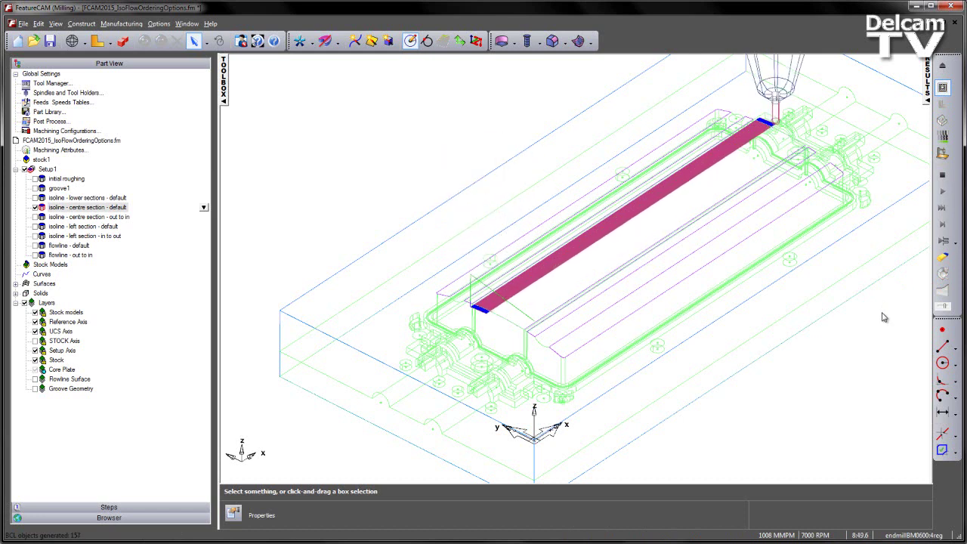
pyautogui.click(943, 69)
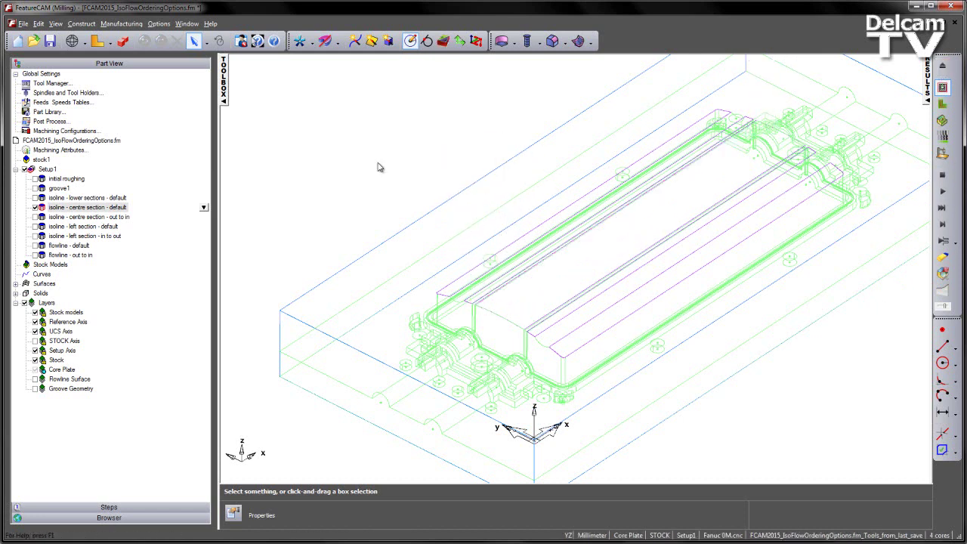
pyautogui.click(35, 208)
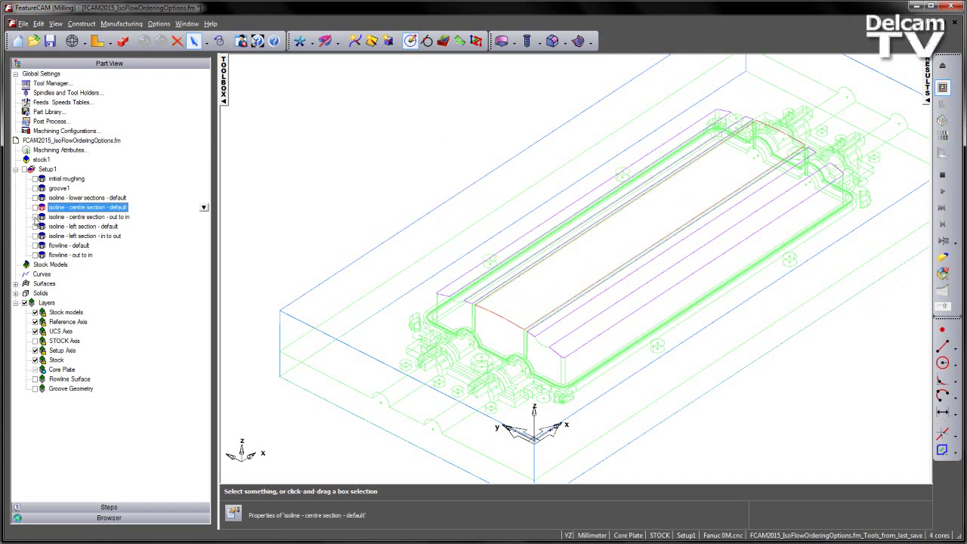
# - Enable the isoline - centre section - out to in feature and select its surface in the surface control settings
pyautogui.doubleClick(75, 217)
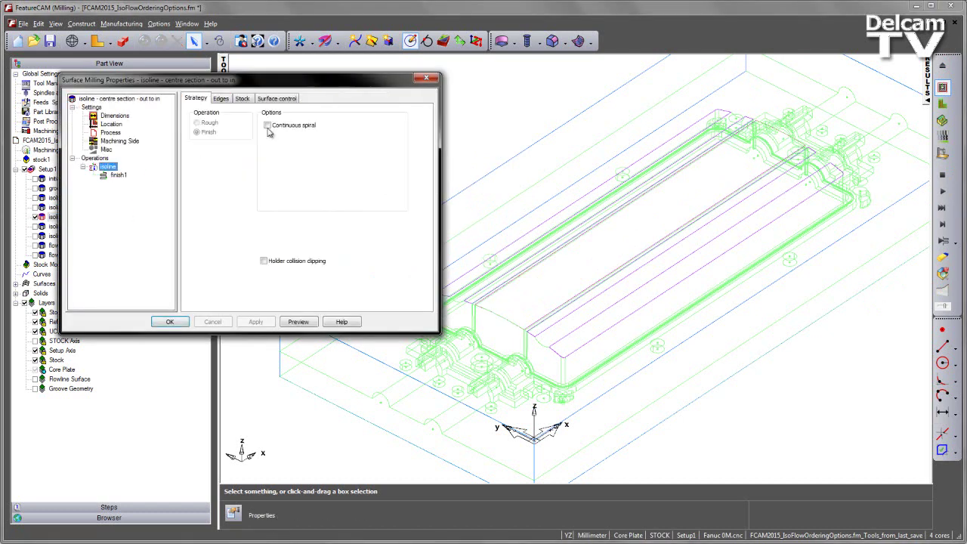
pyautogui.click(273, 99)
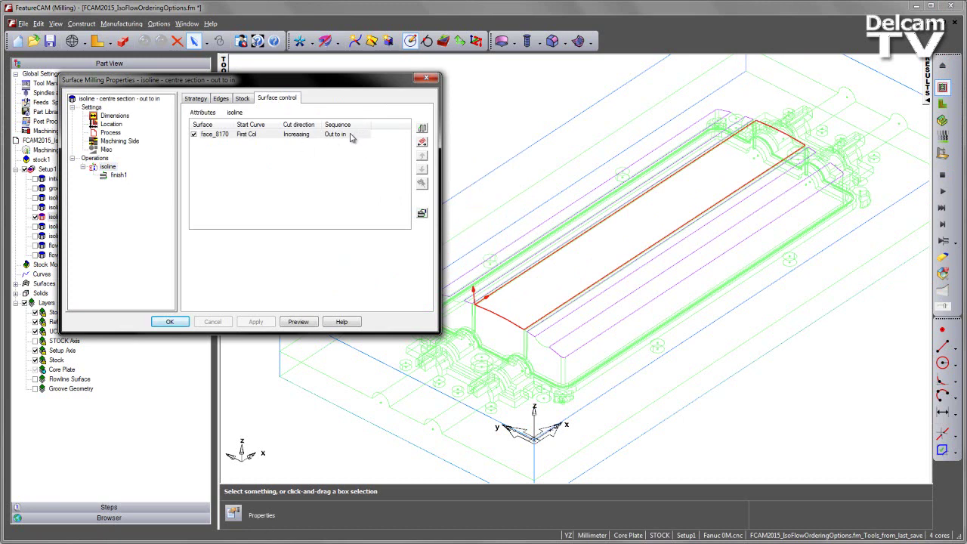
pyautogui.click(352, 135)
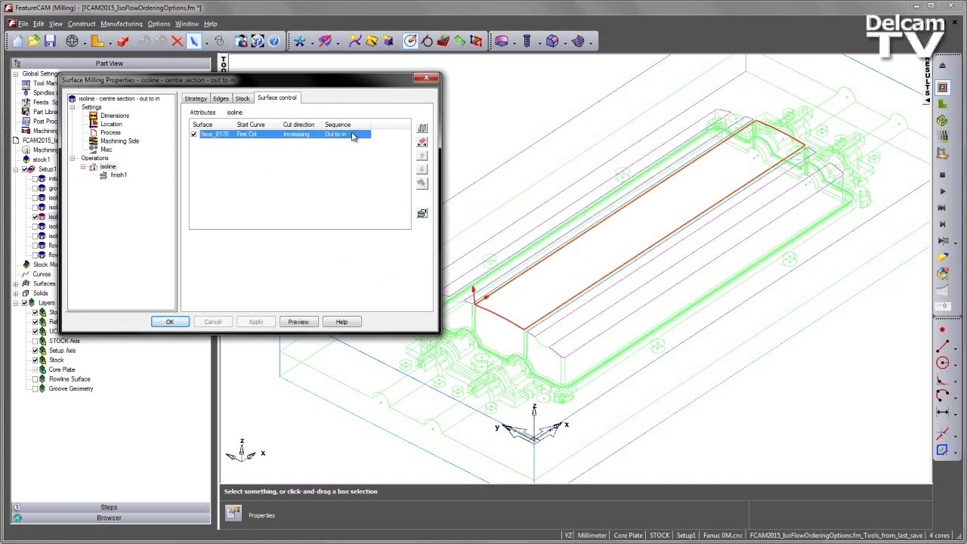
# - Try the In to out sequence on the centre surface, switch it back to Out to in, and close the properties without saving
pyautogui.click(423, 215)
pyautogui.click(423, 215)
pyautogui.scroll(5, 504, 301)
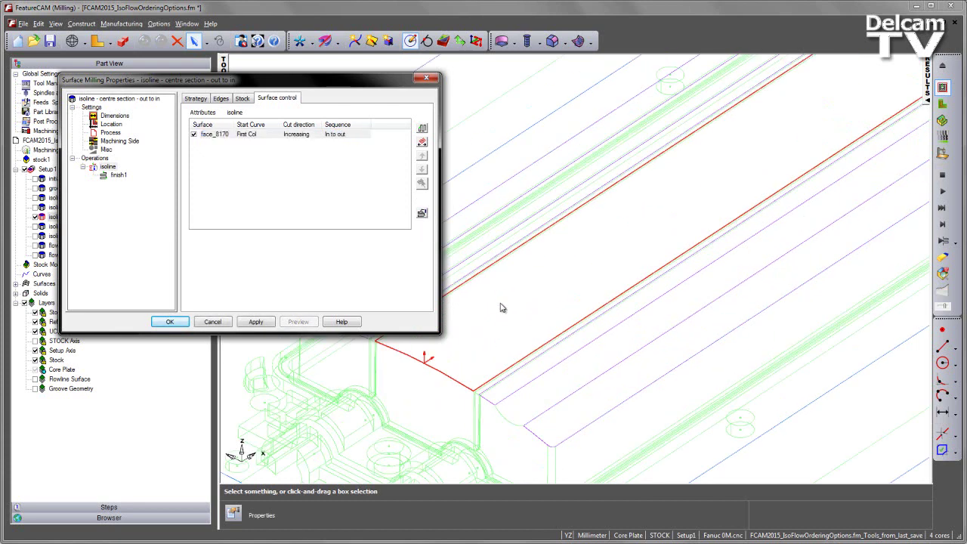
pyautogui.click(422, 215)
pyautogui.scroll(-3, 615, 219)
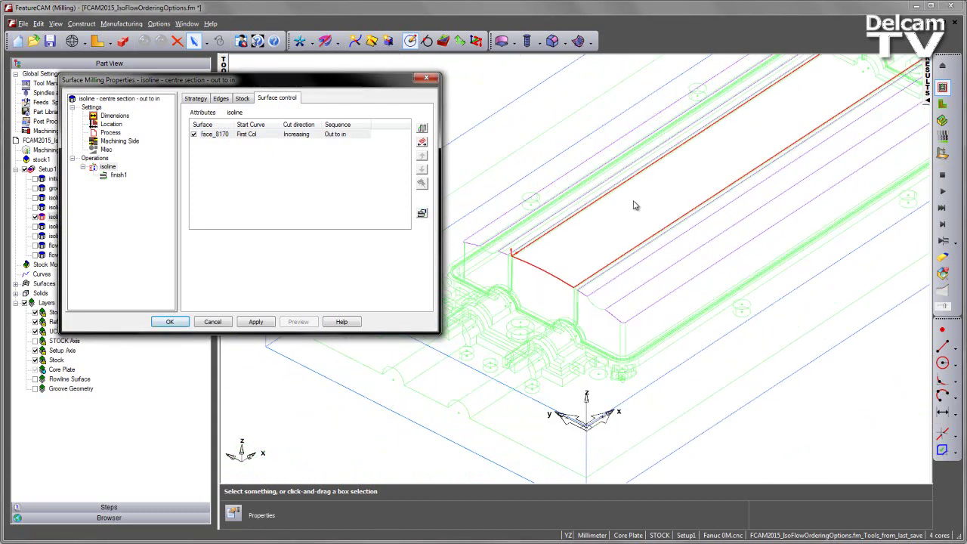
pyautogui.scroll(-2, 632, 205)
pyautogui.scroll(-2, 630, 205)
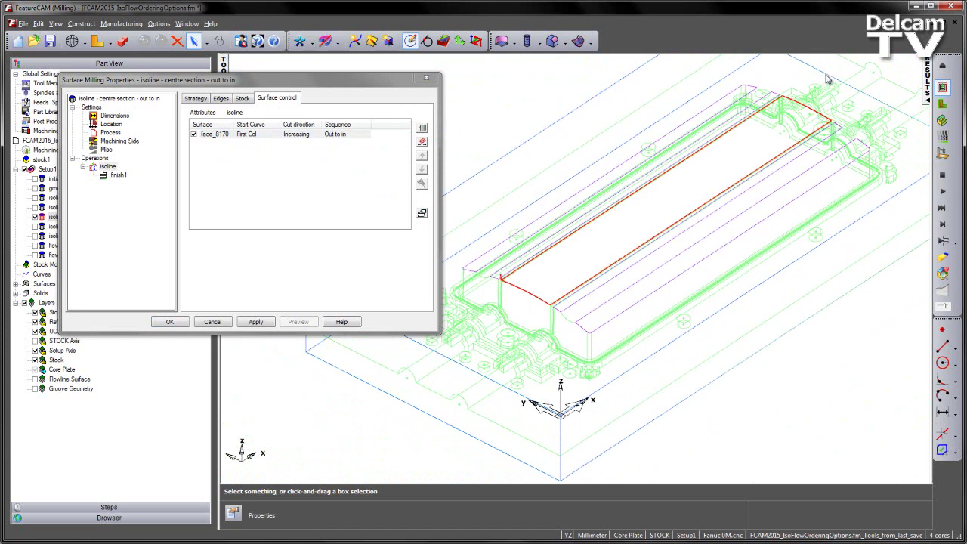
pyautogui.click(216, 325)
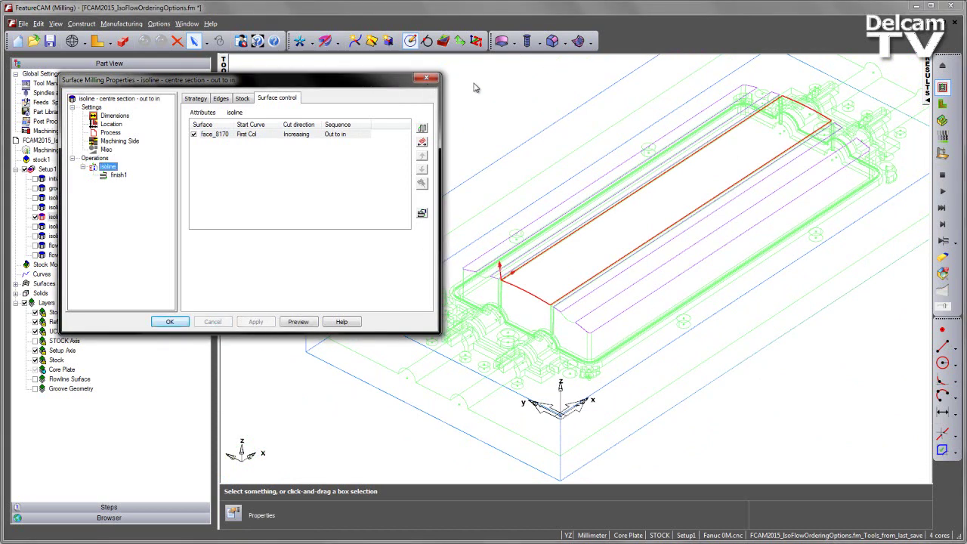
pyautogui.click(426, 78)
# - Generate the full centerline toolpath of isoline - centre section - out to in, inspect its links at the surface end, and clear it
pyautogui.click(942, 207)
pyautogui.scroll(3, 602, 255)
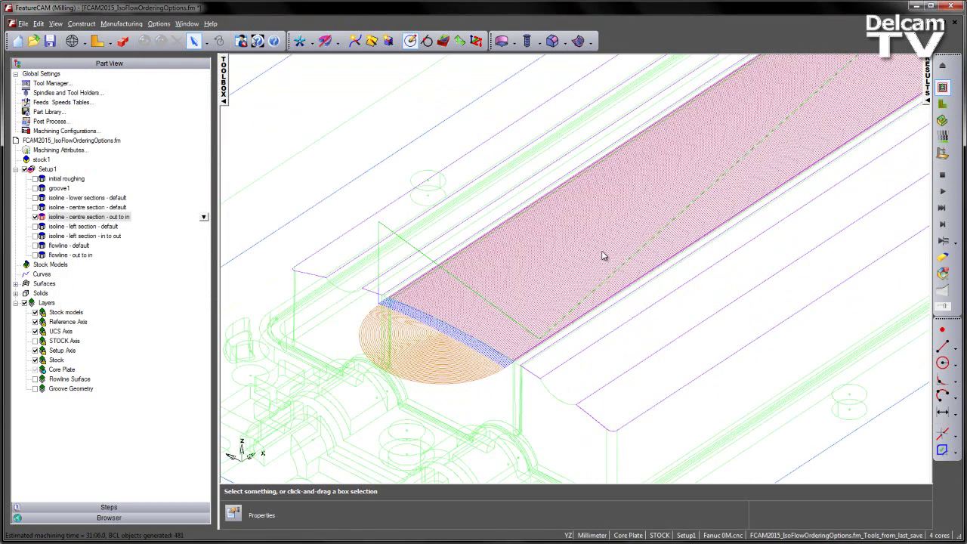
pyautogui.scroll(4, 602, 255)
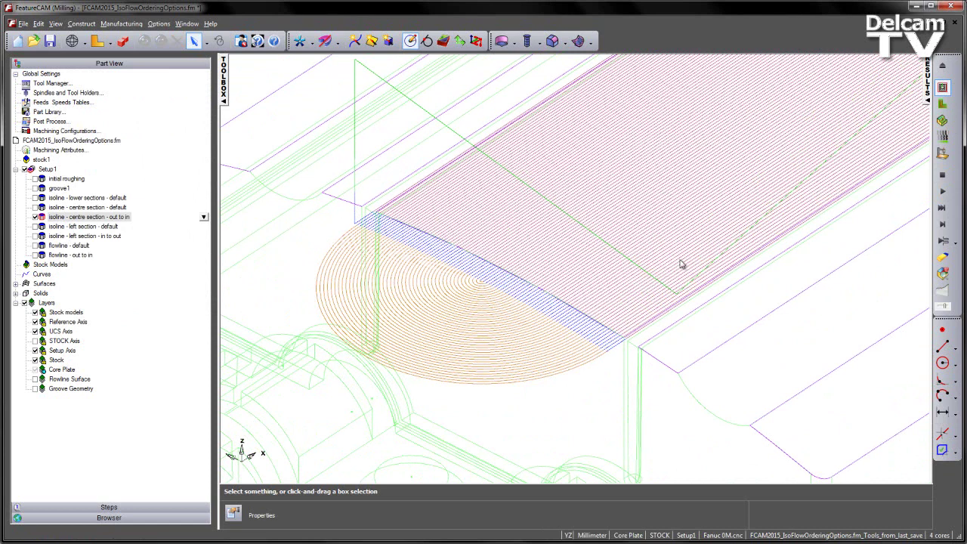
pyautogui.scroll(-5, 696, 260)
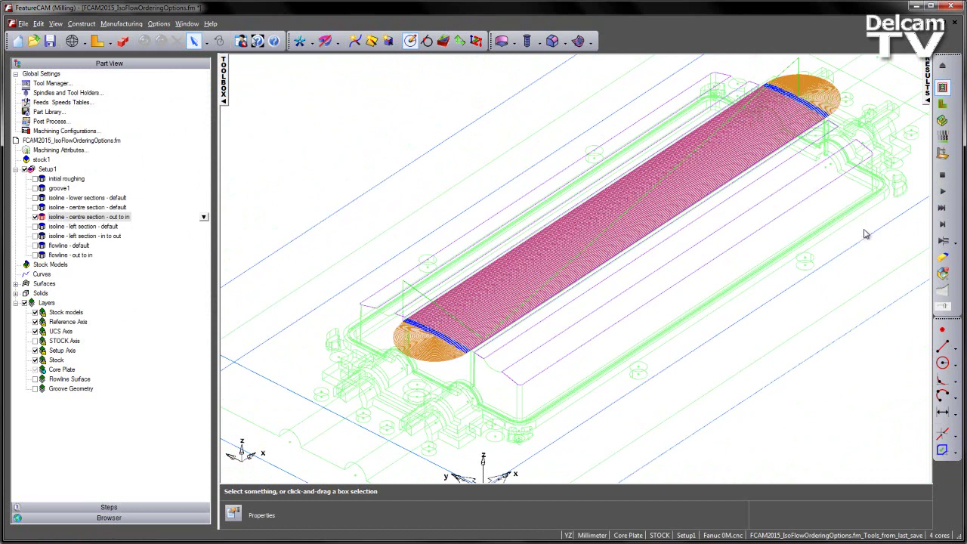
pyautogui.click(943, 175)
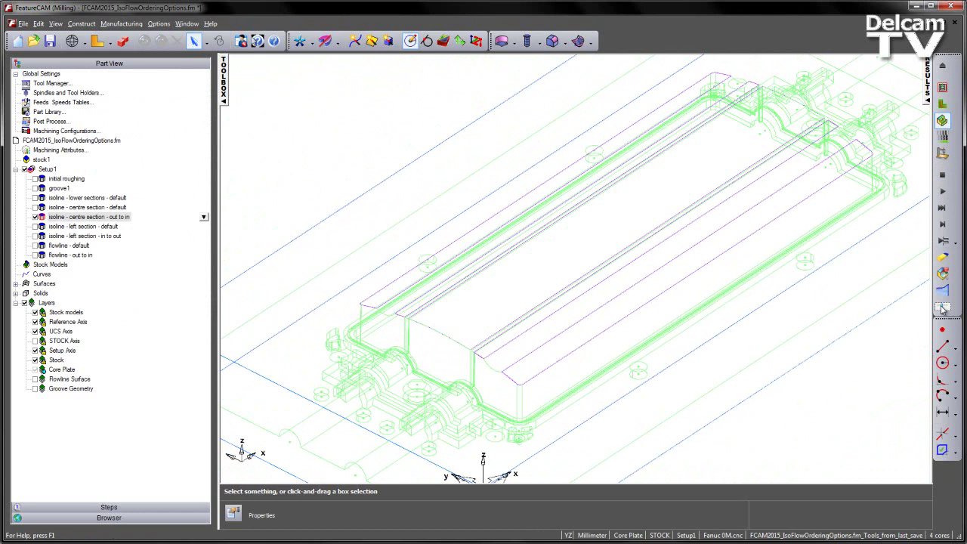
# - Simulate isoline - centre section - out to in as a 3D solid, inspect the machined centre surface up close, and stop the simulation
pyautogui.click(943, 191)
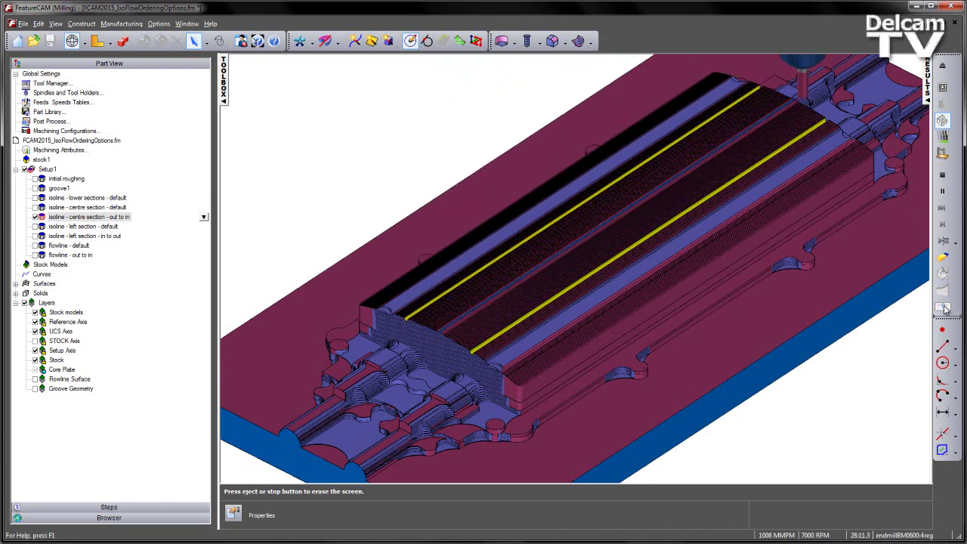
pyautogui.moveTo(526, 319); pyautogui.dragTo(604, 315, button='middle')
pyautogui.scroll(4, 604, 316)
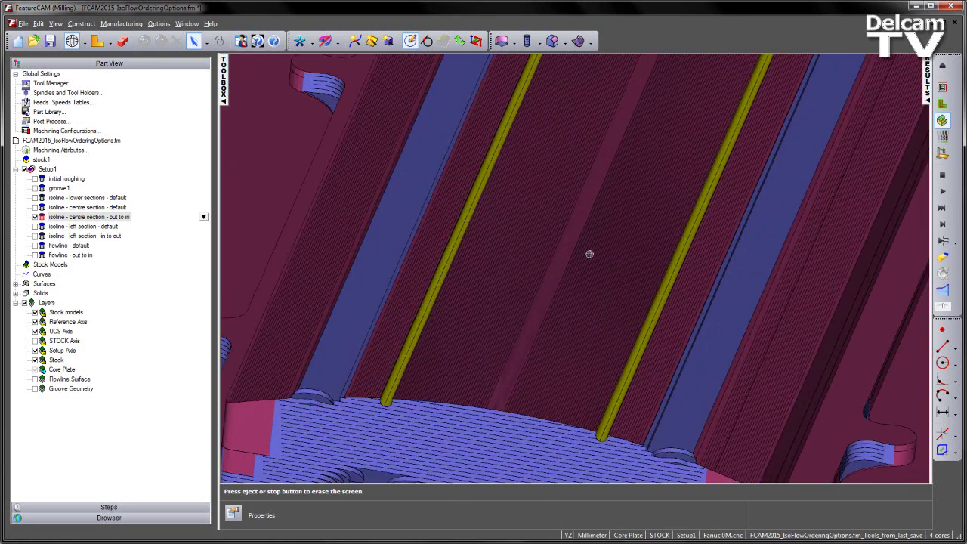
pyautogui.scroll(-3, 524, 219)
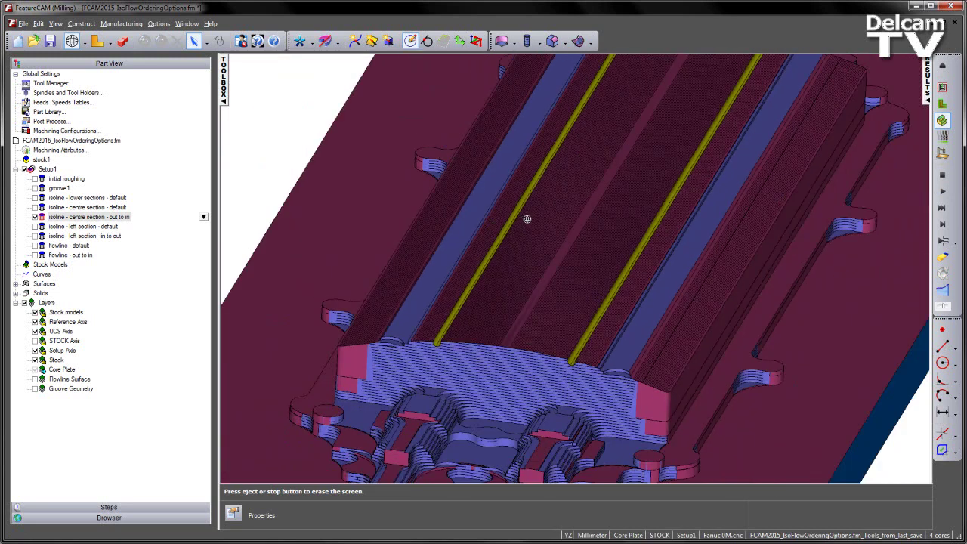
pyautogui.click(942, 174)
# - Disable the isoline - centre section - out to in feature and enable isoline - left section - default
pyautogui.scroll(-2, 611, 209)
pyautogui.scroll(3, 690, 280)
pyautogui.scroll(-2, 690, 280)
pyautogui.moveTo(807, 300); pyautogui.dragTo(743, 308, button='middle')
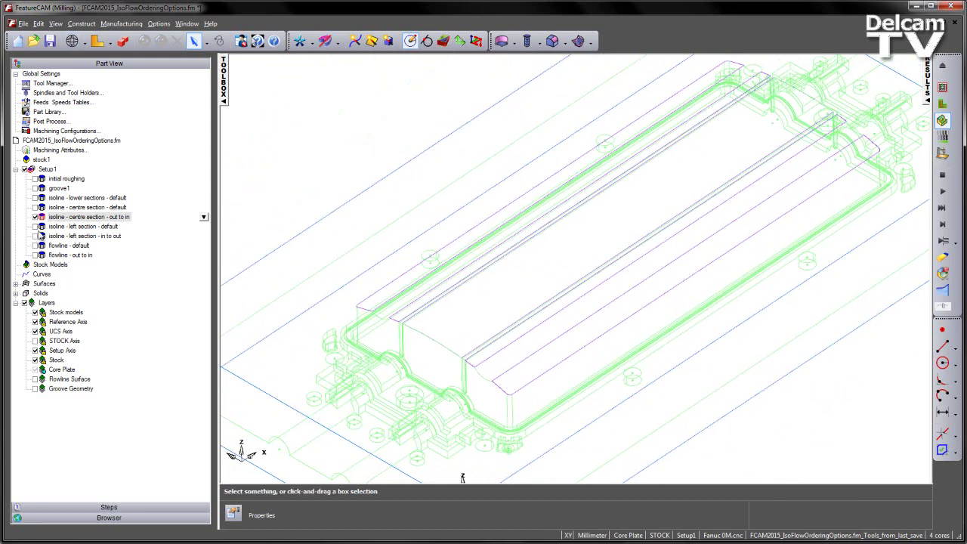
pyautogui.click(35, 217)
pyautogui.click(35, 226)
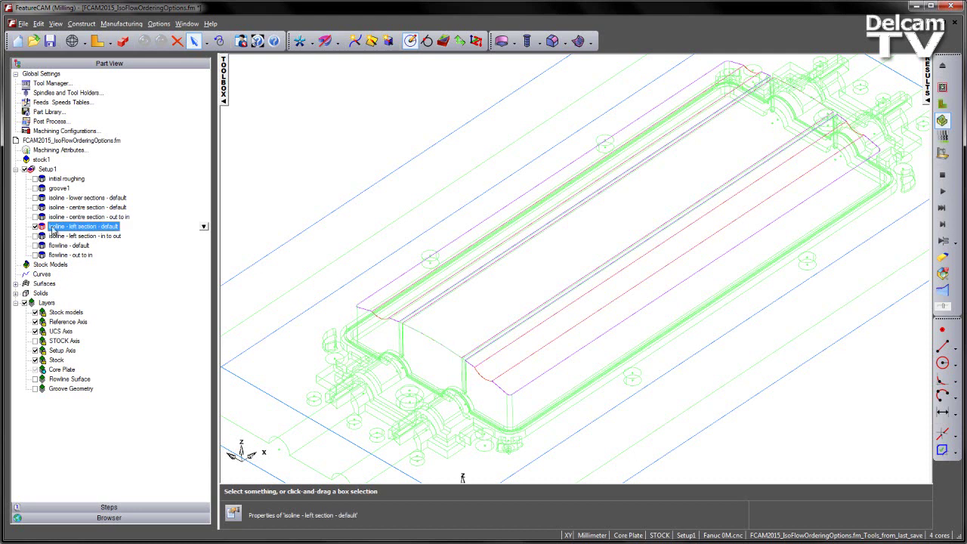
# - Review the isoline surface control settings of isoline - left section - default, inspect the highlighted surface's direction arrows, and close the properties
pyautogui.scroll(6, 340, 254)
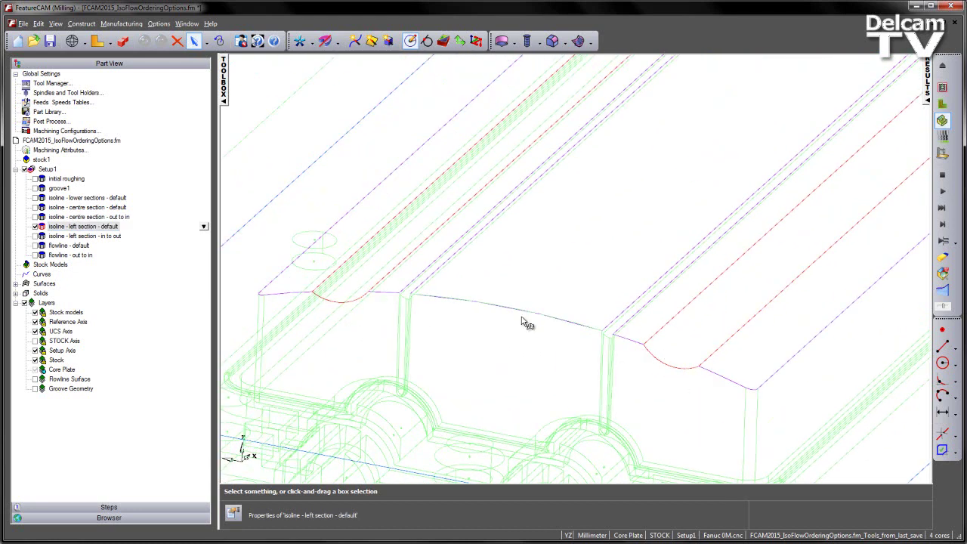
pyautogui.doubleClick(96, 229)
pyautogui.click(112, 168)
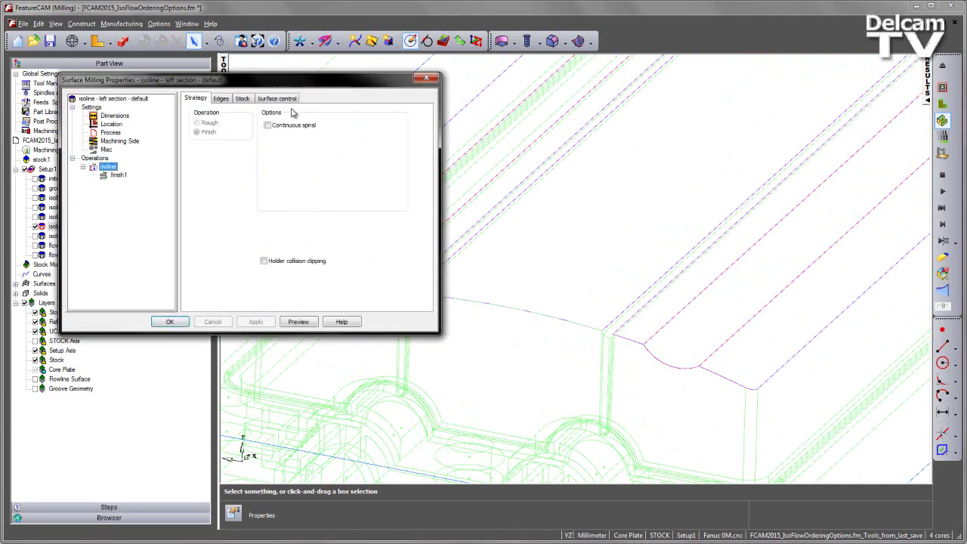
pyautogui.click(280, 100)
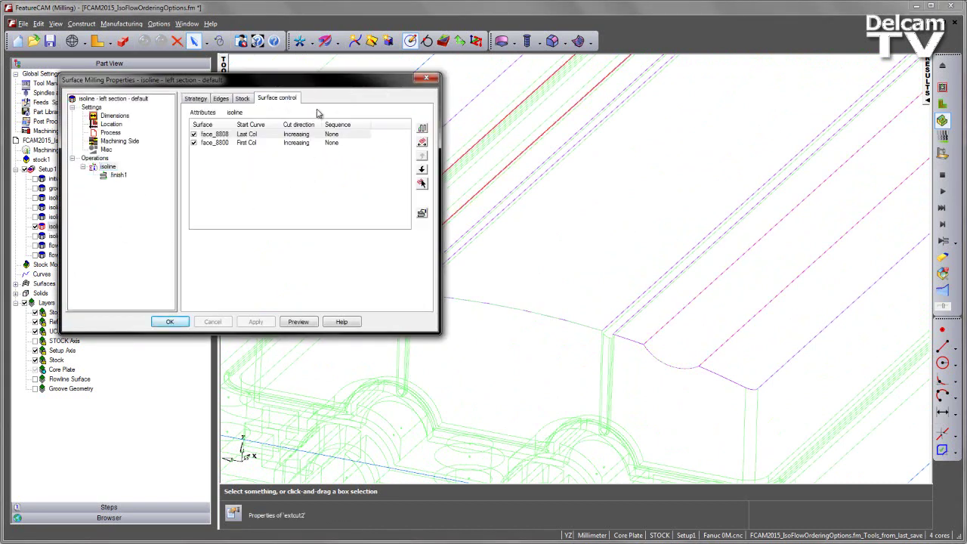
pyautogui.moveTo(340, 83); pyautogui.dragTo(197, 88)
pyautogui.moveTo(445, 103); pyautogui.dragTo(432, 378, button='middle')
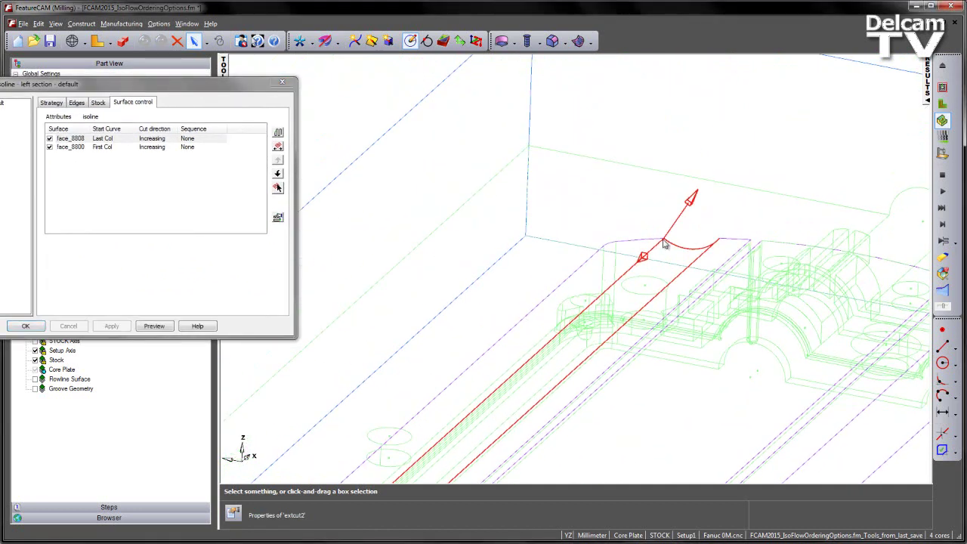
pyautogui.scroll(-2, 577, 362)
pyautogui.moveTo(555, 462); pyautogui.dragTo(582, 232, button='middle')
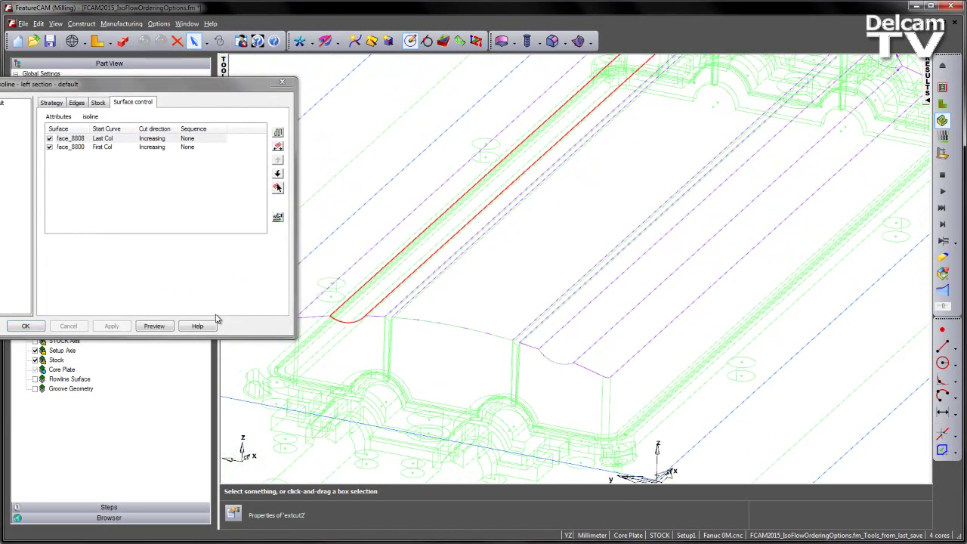
pyautogui.click(282, 84)
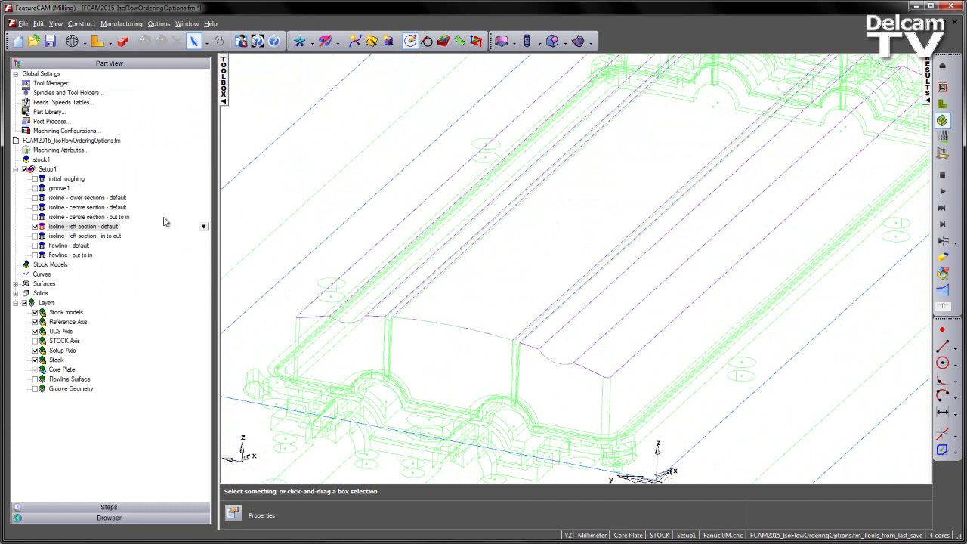
# - Run the centerline simulation of isoline - left section - default to view its complete toolpath, and clear it
pyautogui.click(941, 86)
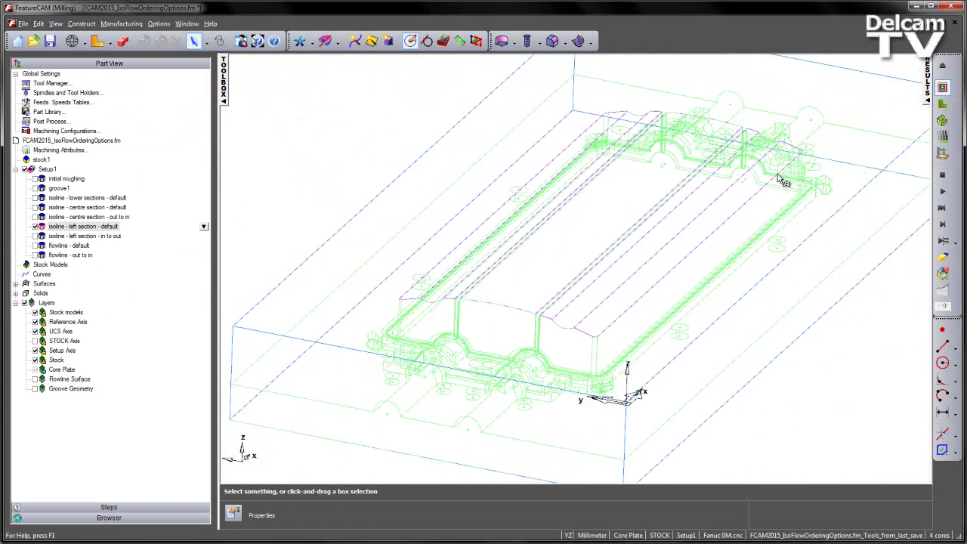
pyautogui.click(942, 192)
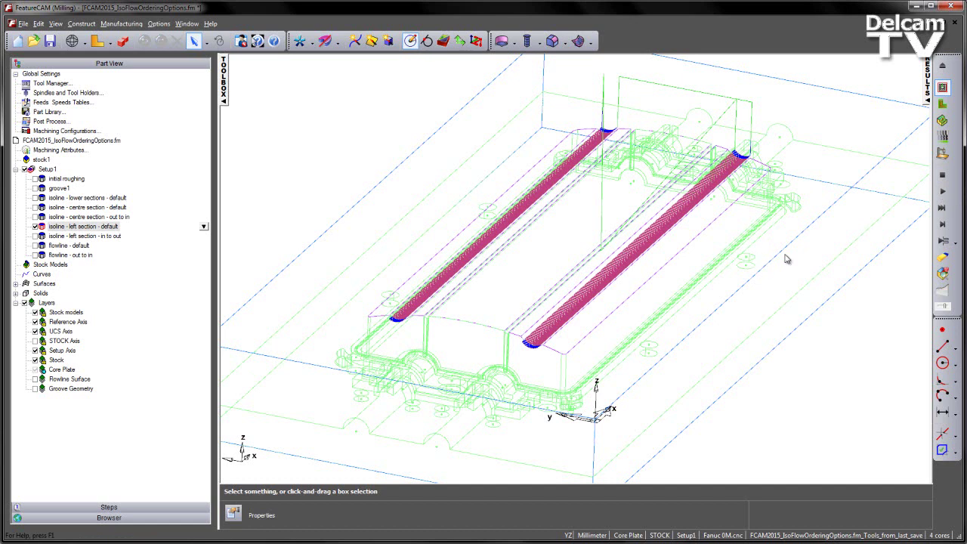
pyautogui.click(942, 174)
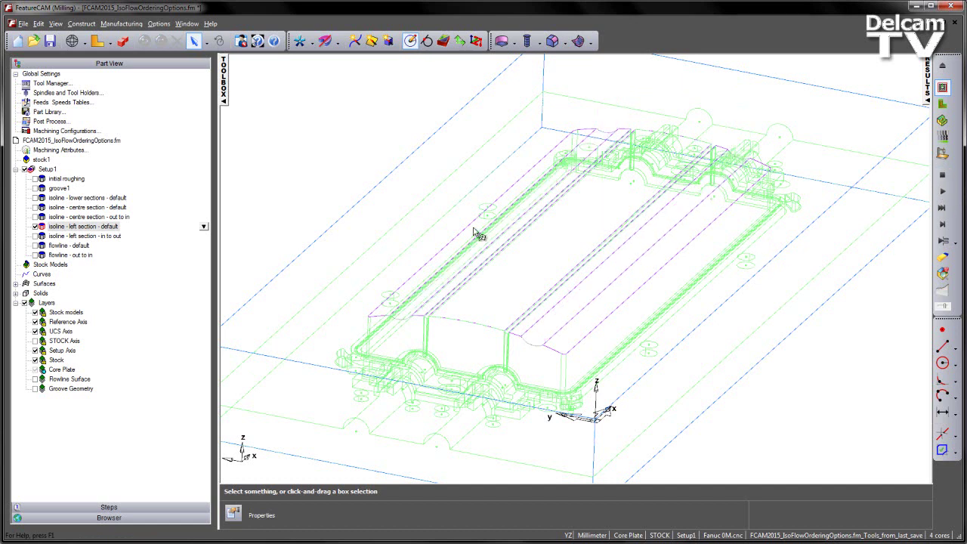
# - Review the surface sequence settings in the isoline operation of isoline - left section - in to out, and close the properties
pyautogui.doubleClick(67, 235)
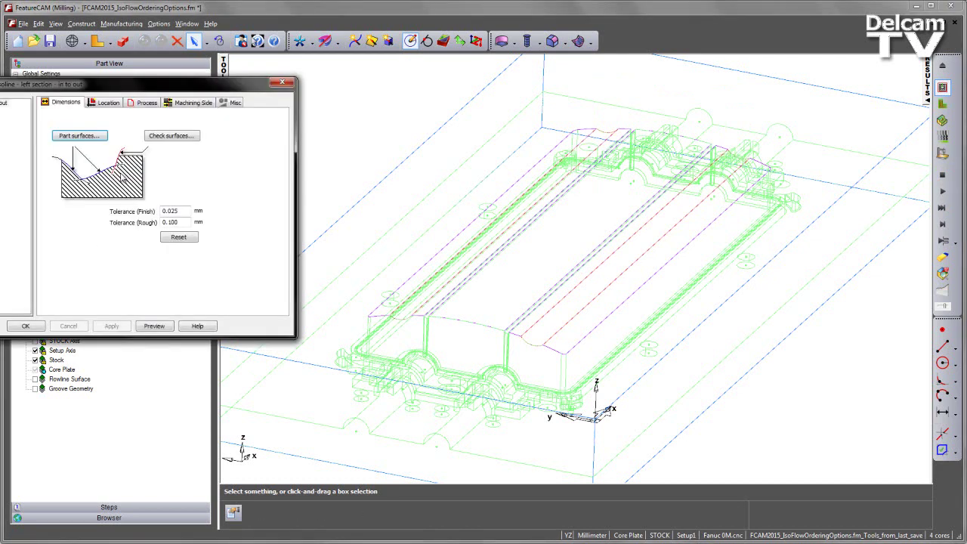
pyautogui.moveTo(125, 88); pyautogui.dragTo(236, 77)
pyautogui.click(76, 161)
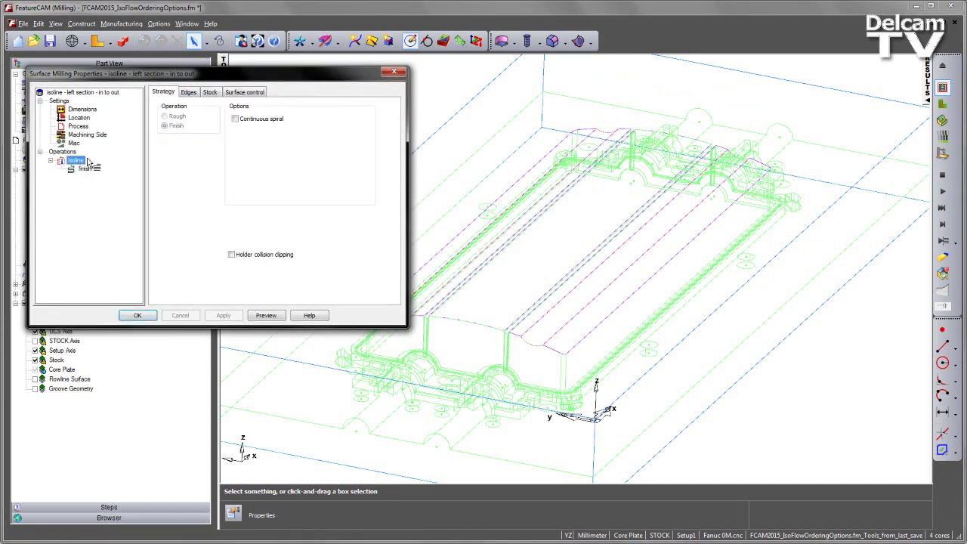
pyautogui.click(249, 91)
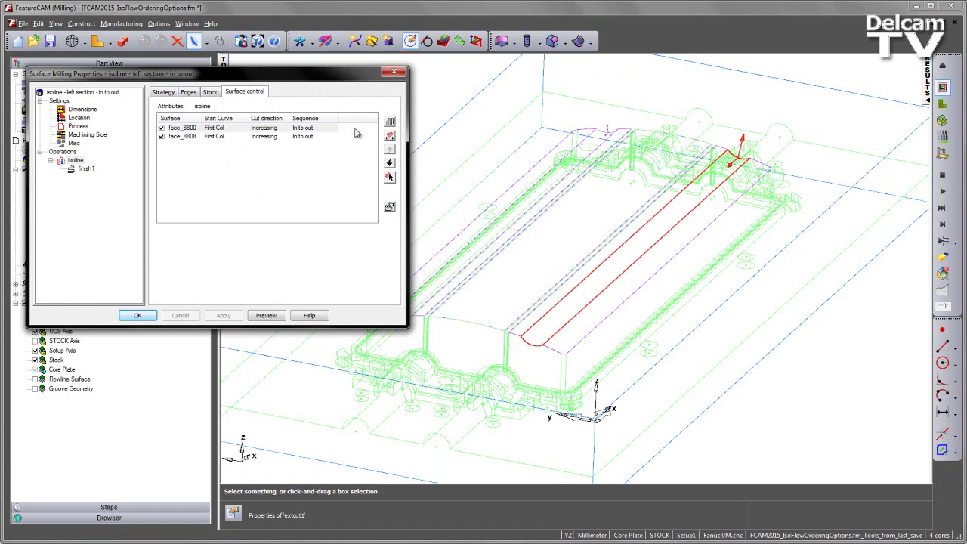
pyautogui.click(394, 71)
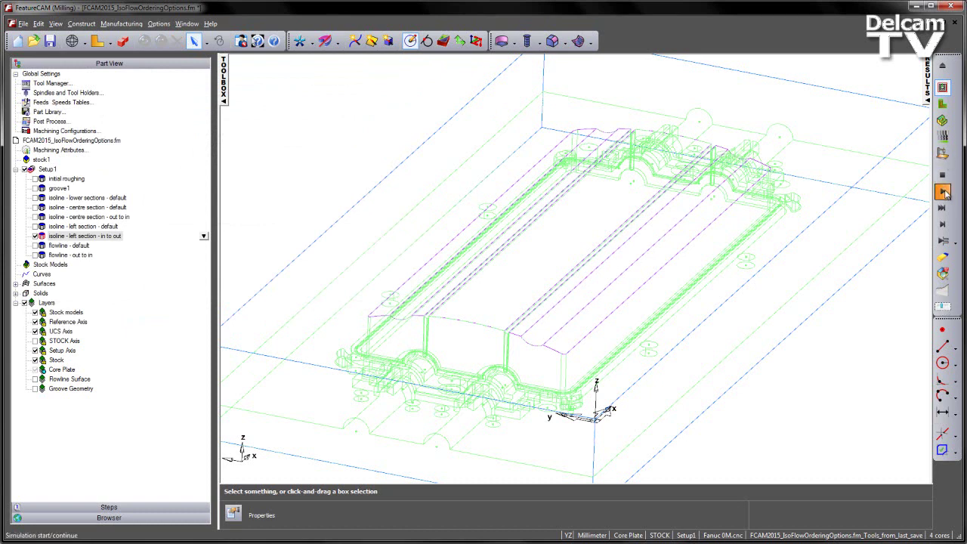
# - Simulate the centerline toolpath of isoline - left section - in to out, inspecting the groove ends up close and speeding it up to completion
pyautogui.click(944, 194)
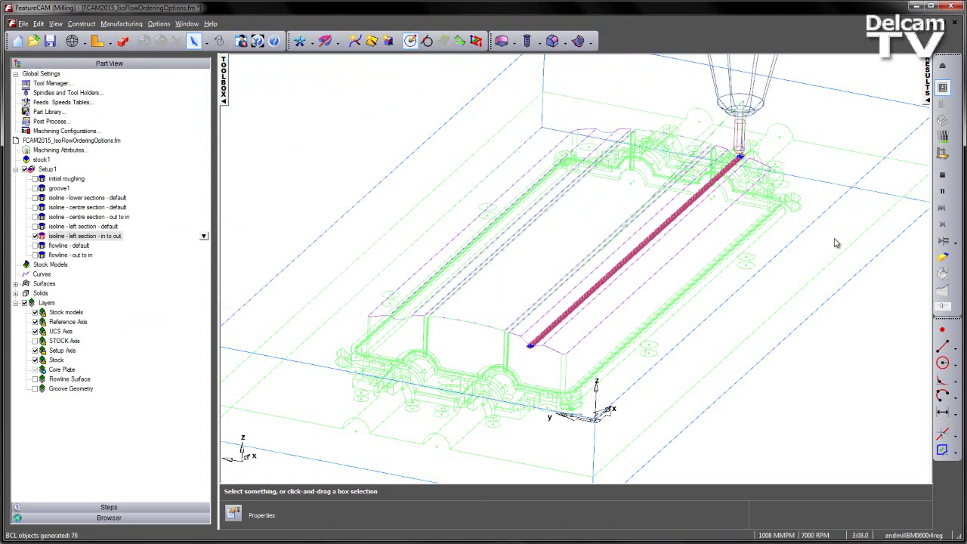
pyautogui.scroll(4, 511, 364)
pyautogui.moveTo(511, 367); pyautogui.dragTo(571, 348, button='middle')
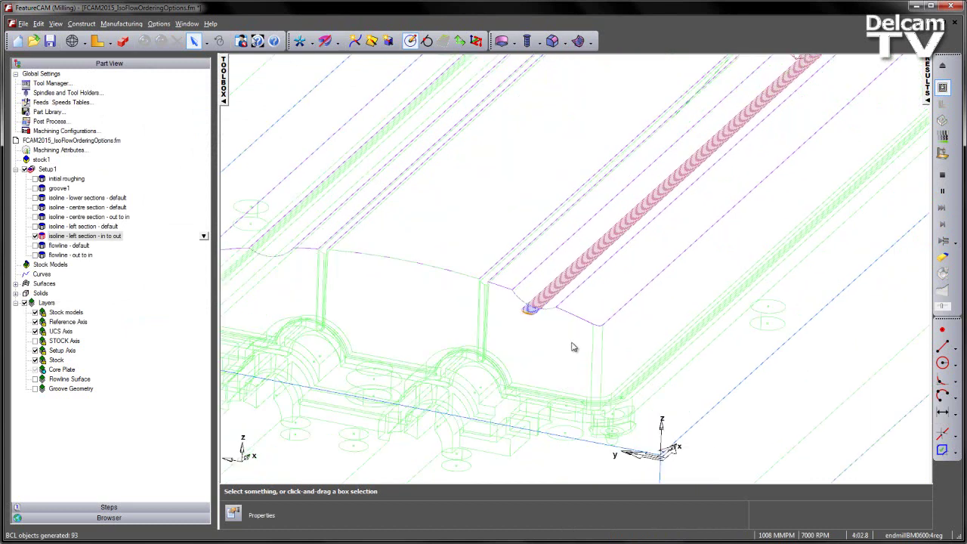
pyautogui.click(946, 309)
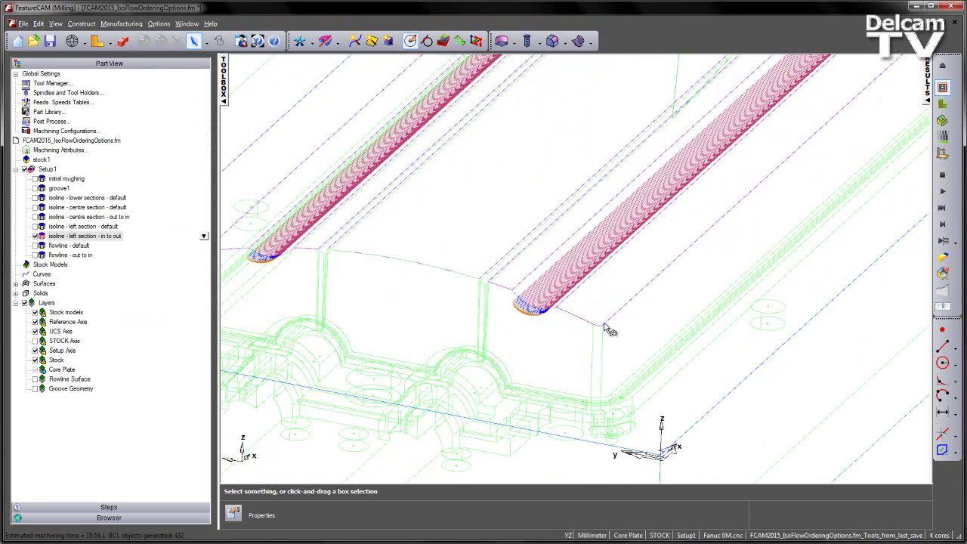
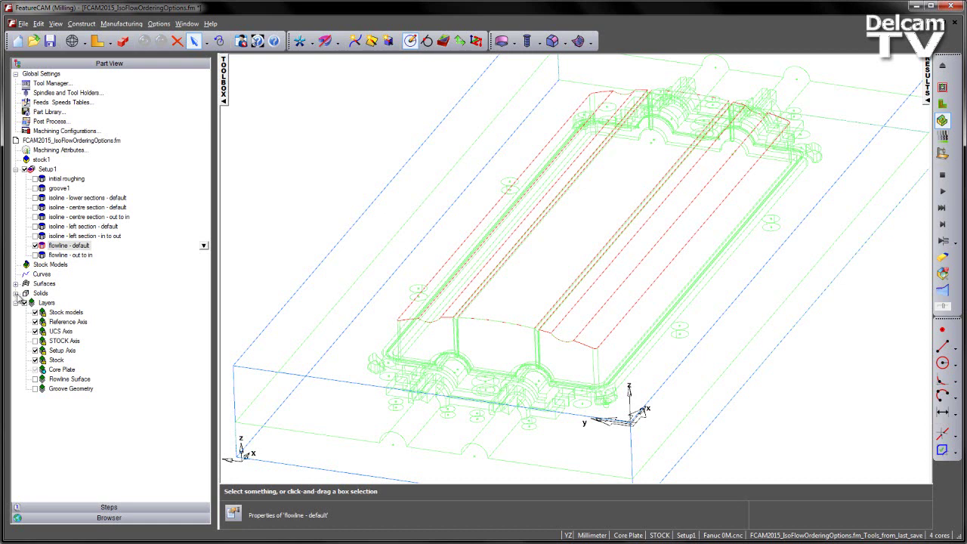
# - Examine the flowline surface above the core plate with shading on, deselect it to view the part surfaces, and return to wireframe
pyautogui.click(16, 284)
pyautogui.click(54, 294)
pyautogui.moveTo(421, 268); pyautogui.dragTo(610, 252, button='middle')
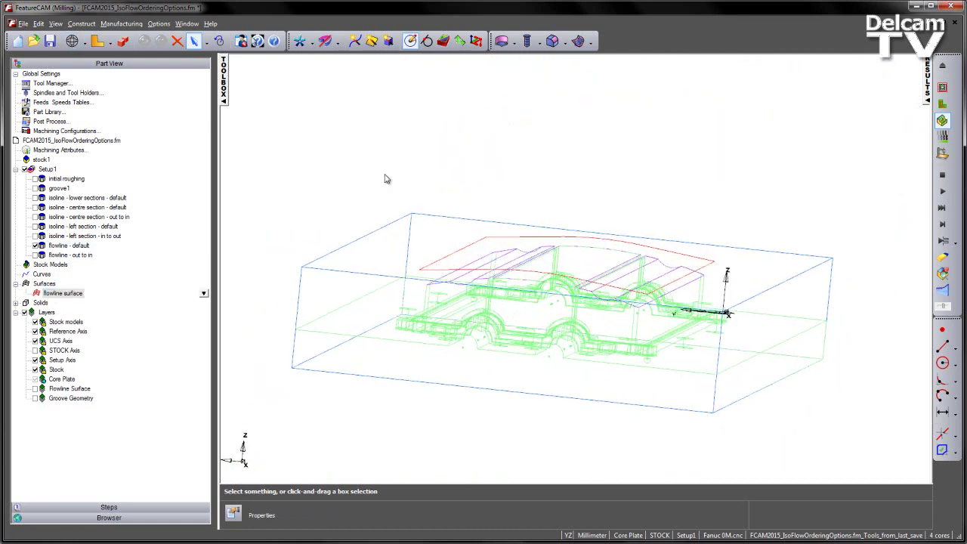
pyautogui.click(127, 43)
pyautogui.moveTo(469, 174)
pyautogui.mouseDown(button='middle')
pyautogui.moveTo(436, 214)
pyautogui.moveTo(460, 210)
pyautogui.mouseUp(button='middle')
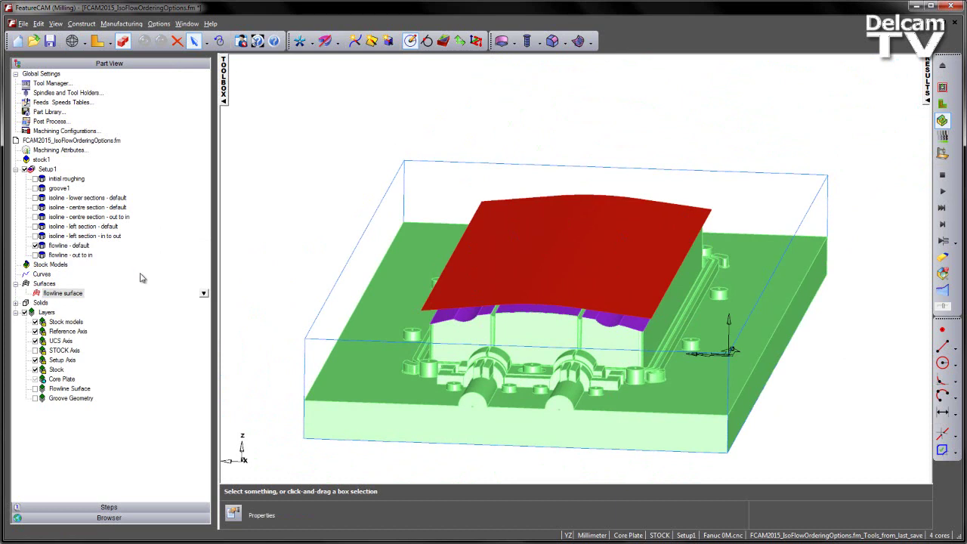
pyautogui.click(297, 227)
pyautogui.moveTo(725, 279); pyautogui.dragTo(540, 286, button='middle')
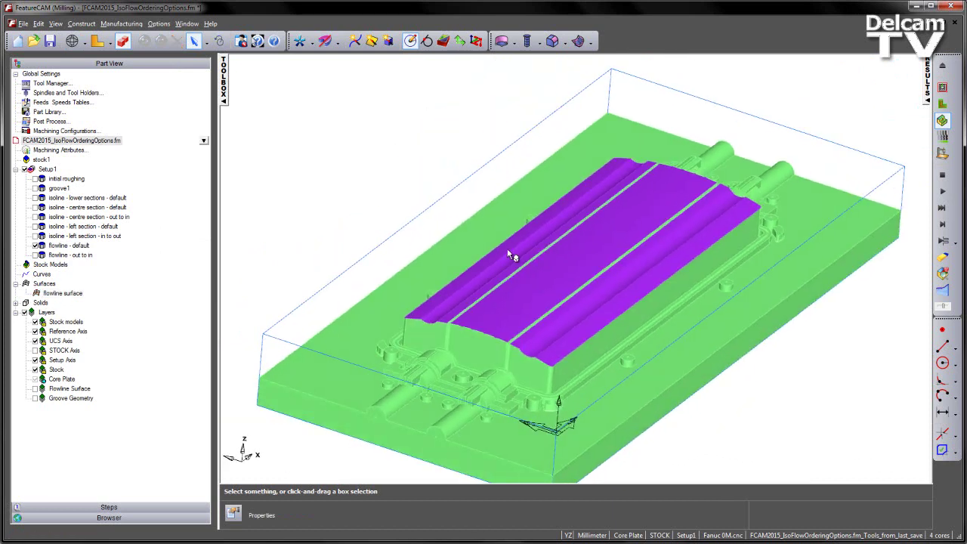
pyautogui.click(324, 44)
pyautogui.click(122, 40)
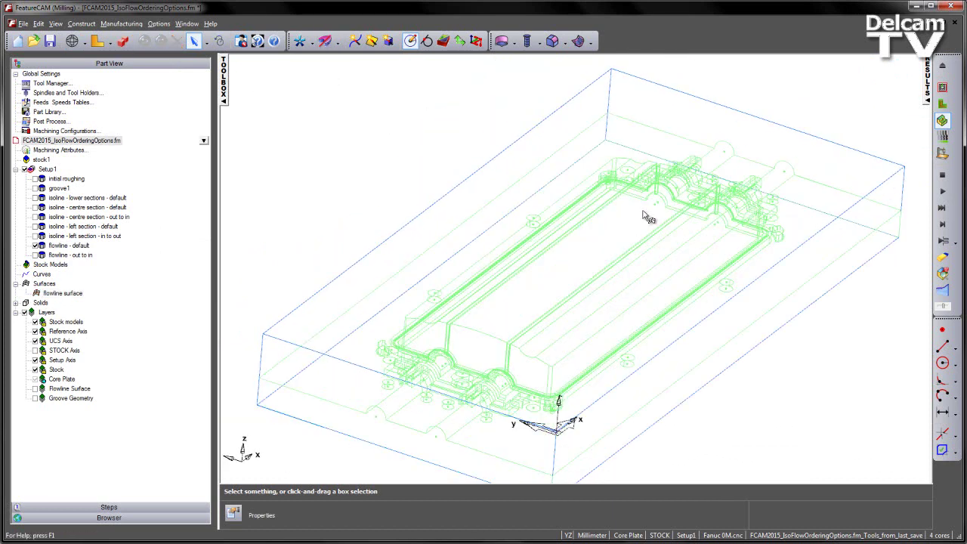
# - Run the centerline simulation of flowline - default, inspect the toolpath across the top surfaces, and clear it
pyautogui.moveTo(679, 302); pyautogui.dragTo(768, 251, button='middle')
pyautogui.click(942, 191)
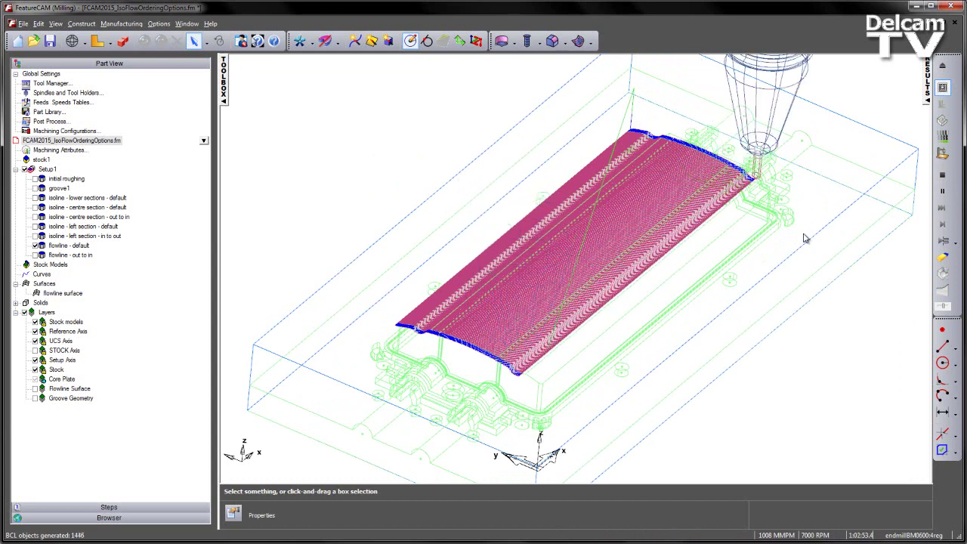
pyautogui.moveTo(755, 250); pyautogui.dragTo(666, 289, button='middle')
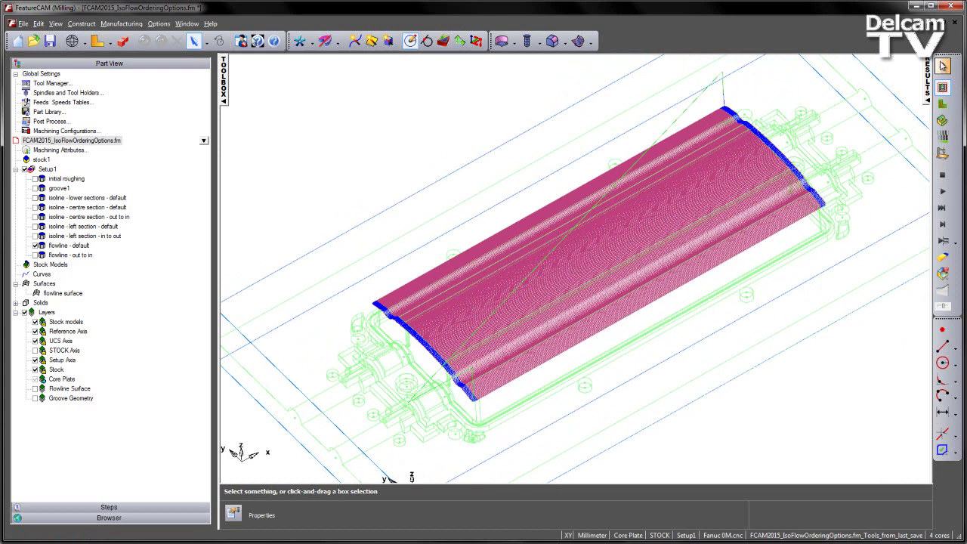
pyautogui.click(941, 64)
# - Enable flowline - out to in instead of flowline - default and open the surface control settings of its flowline operation
pyautogui.click(36, 254)
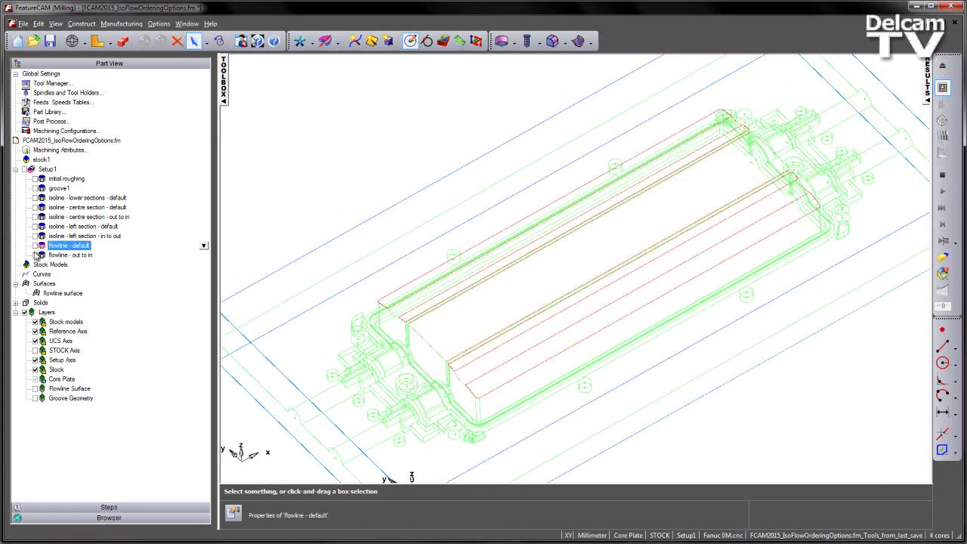
pyautogui.doubleClick(65, 256)
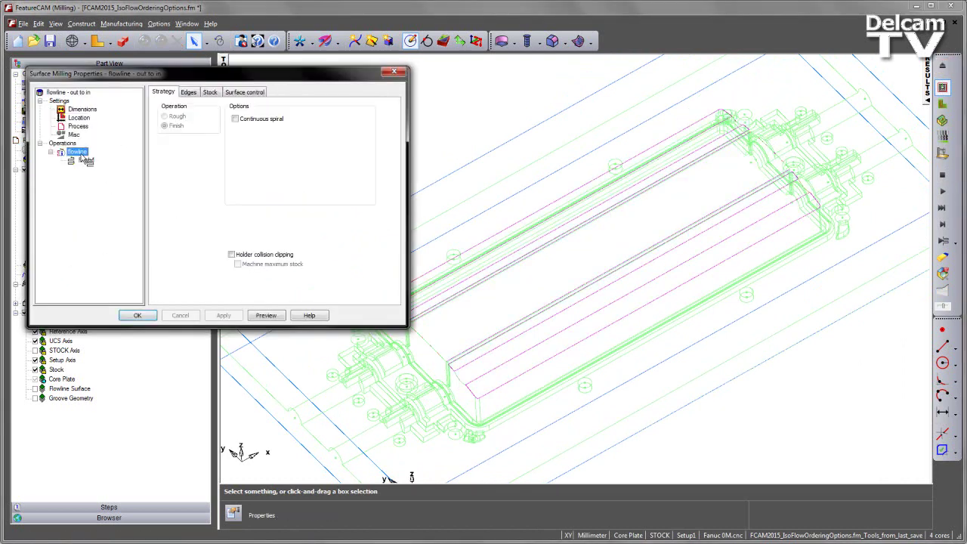
pyautogui.click(247, 92)
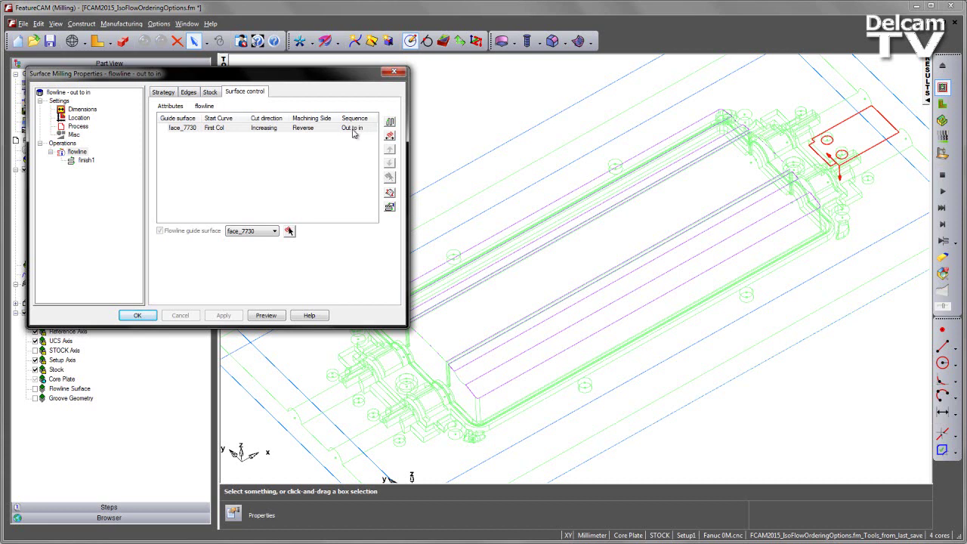
# - Set the flowline guide surface of flowline - out to in to the flowline surface, apply it, and close the properties
pyautogui.click(289, 232)
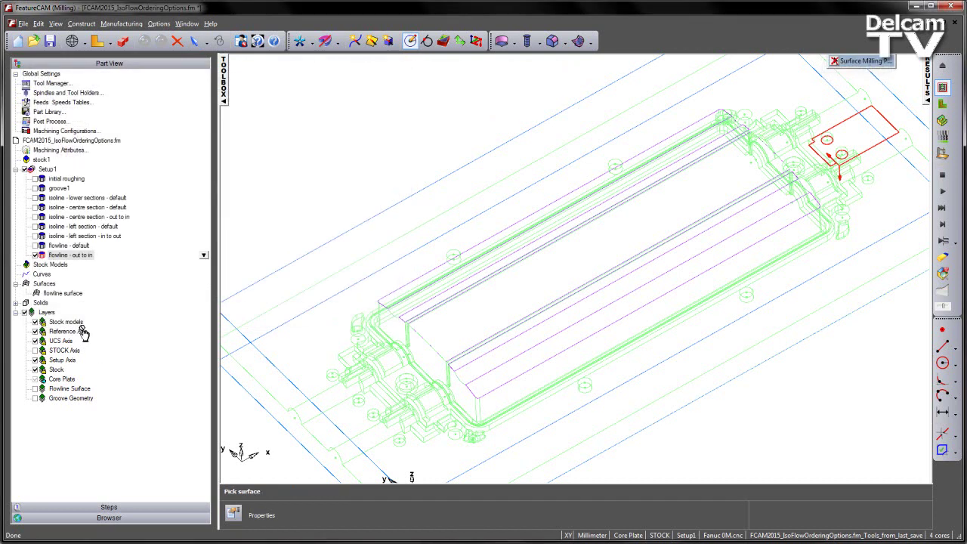
pyautogui.click(55, 295)
pyautogui.moveTo(582, 203); pyautogui.dragTo(672, 161, button='middle')
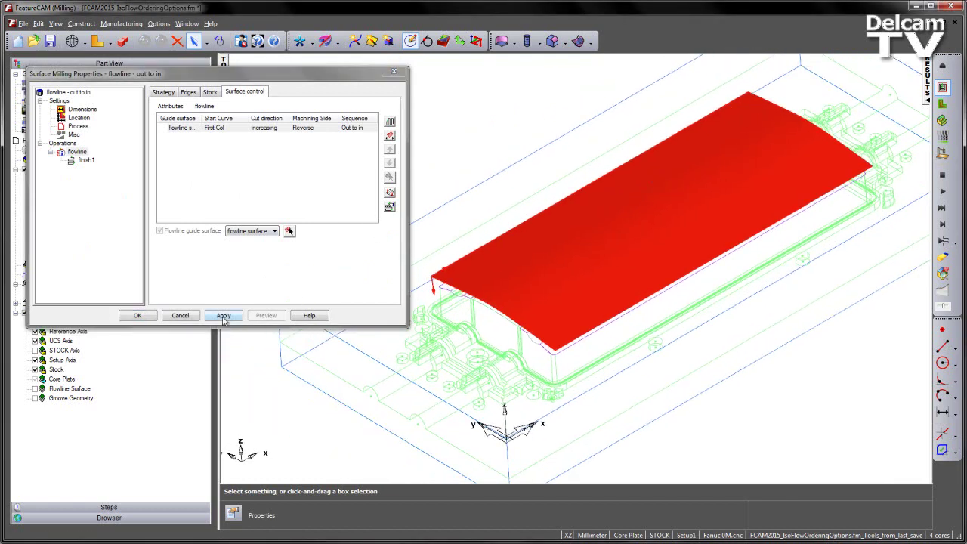
pyautogui.click(224, 316)
pyautogui.moveTo(414, 209); pyautogui.dragTo(432, 262, button='middle')
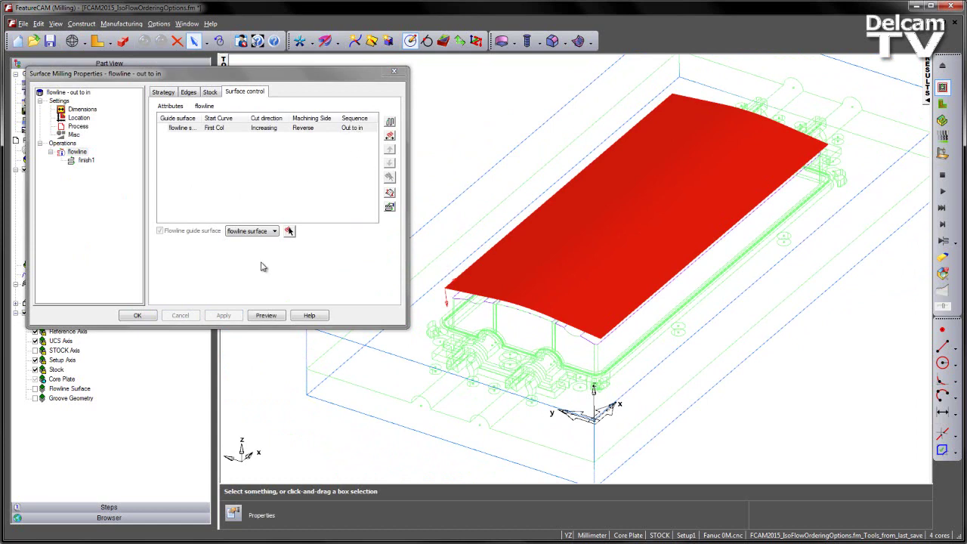
pyautogui.click(138, 316)
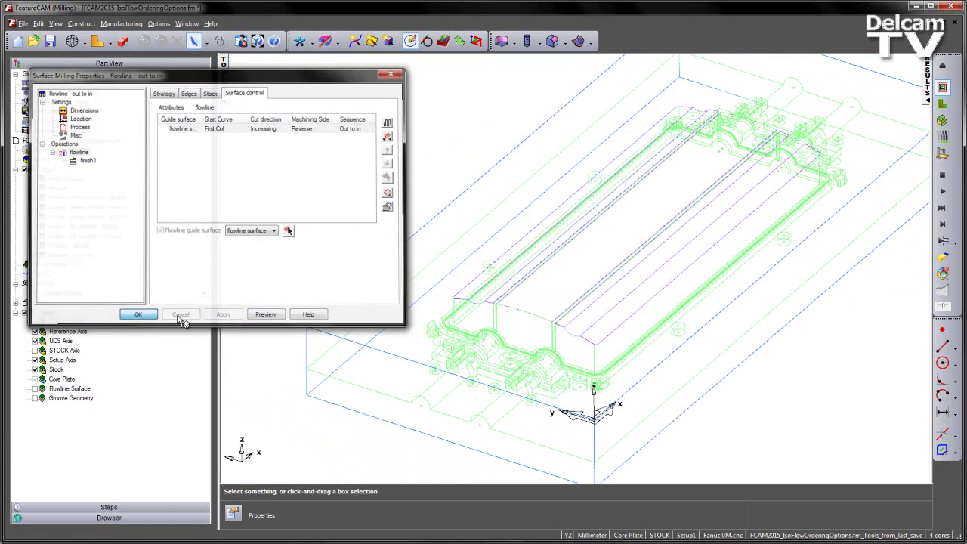
# - Run the centerline simulation of flowline - out to in to view its complete toolpath, and clear it
pyautogui.moveTo(540, 183); pyautogui.dragTo(850, 175, button='middle')
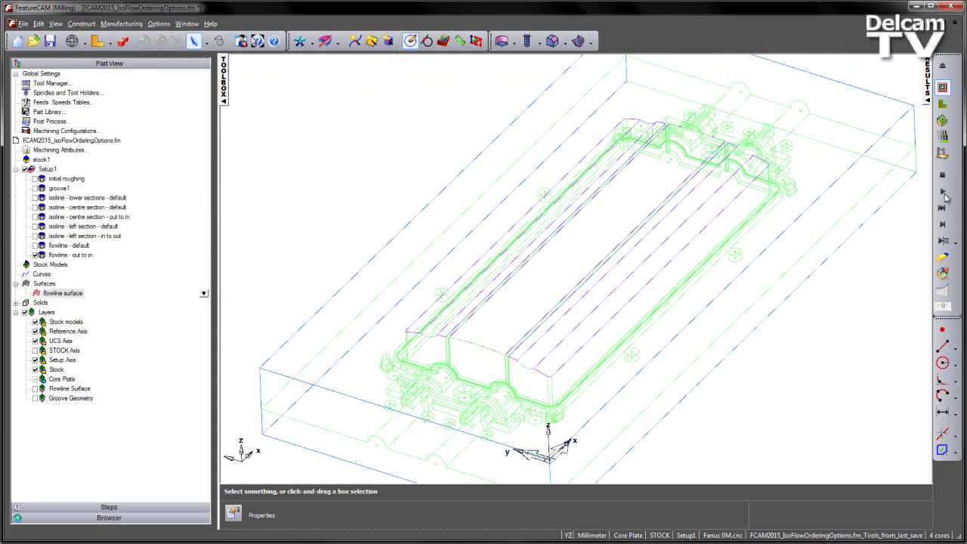
pyautogui.click(942, 191)
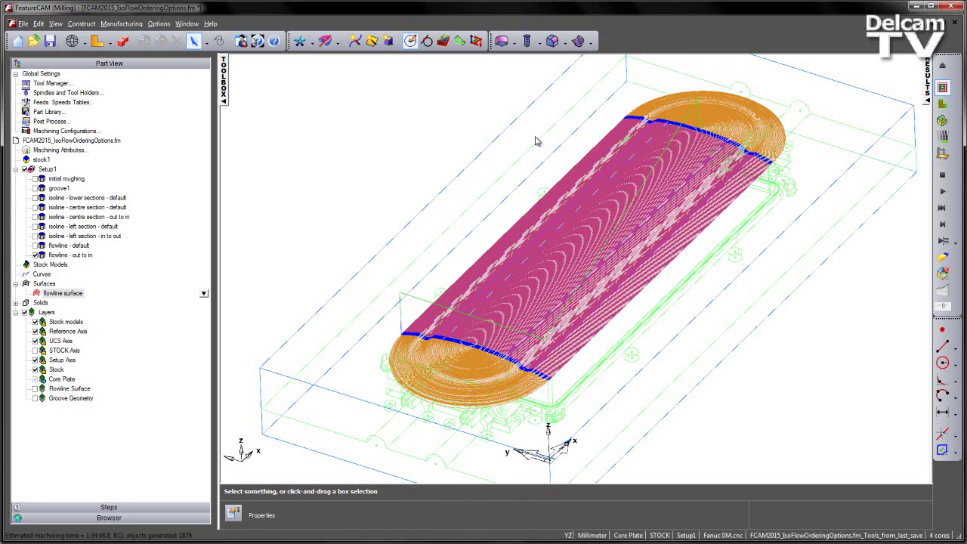
pyautogui.click(943, 177)
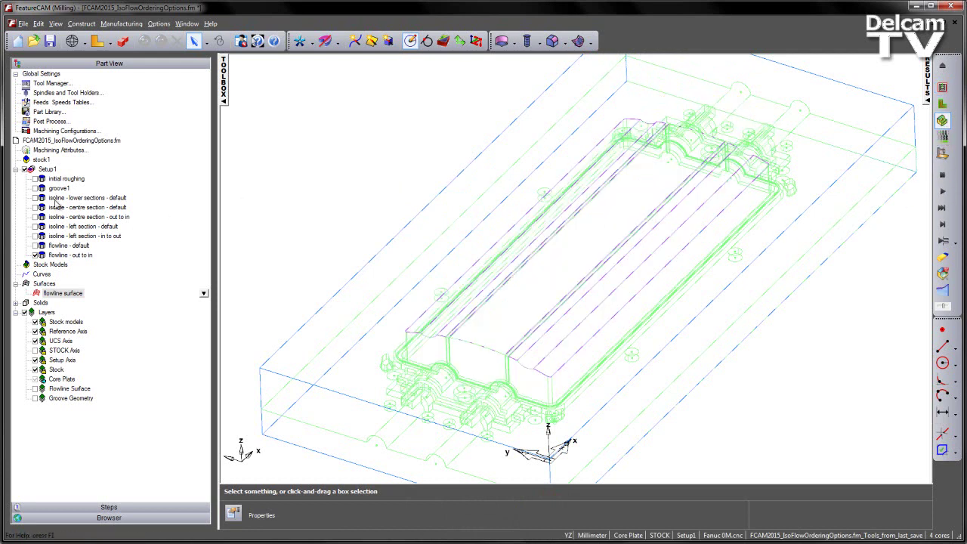
# - Enable the initial roughing and groove1 features and clear the simulation starting point
pyautogui.click(35, 179)
pyautogui.click(35, 188)
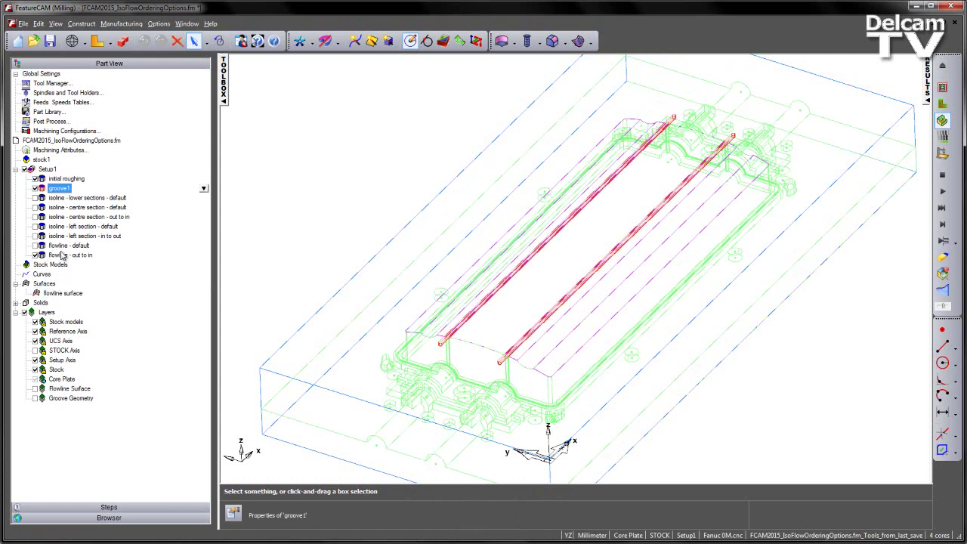
pyautogui.click(56, 23)
pyautogui.moveTo(54, 38)
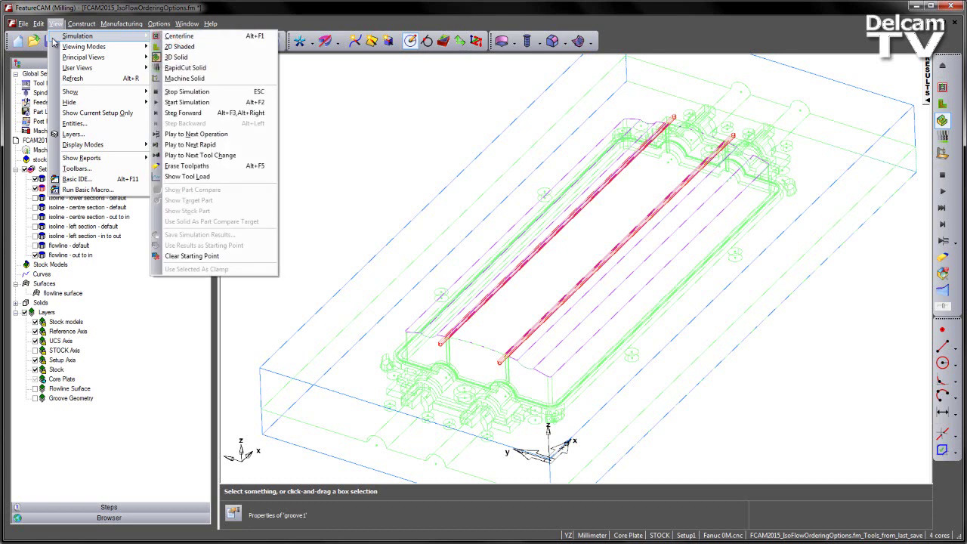
pyautogui.click(226, 257)
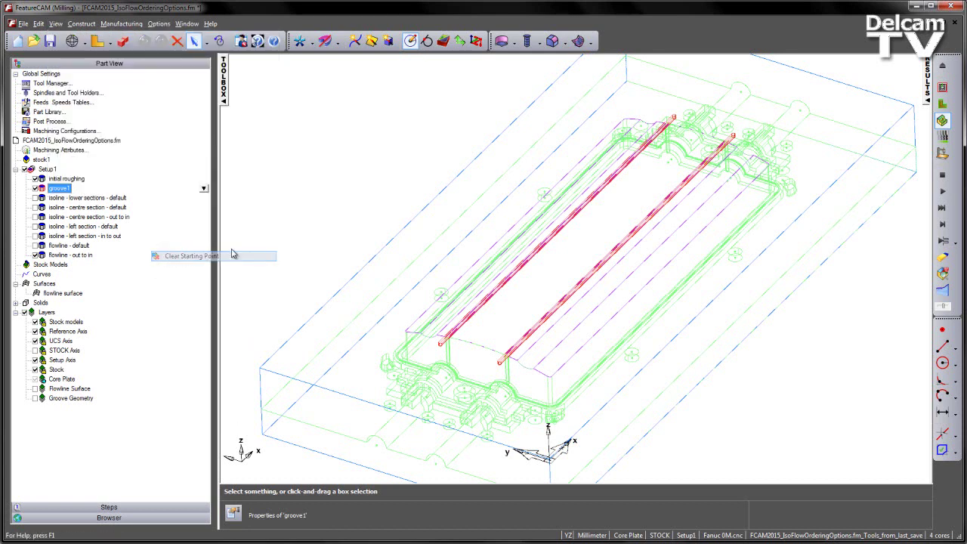
pyautogui.click(346, 162)
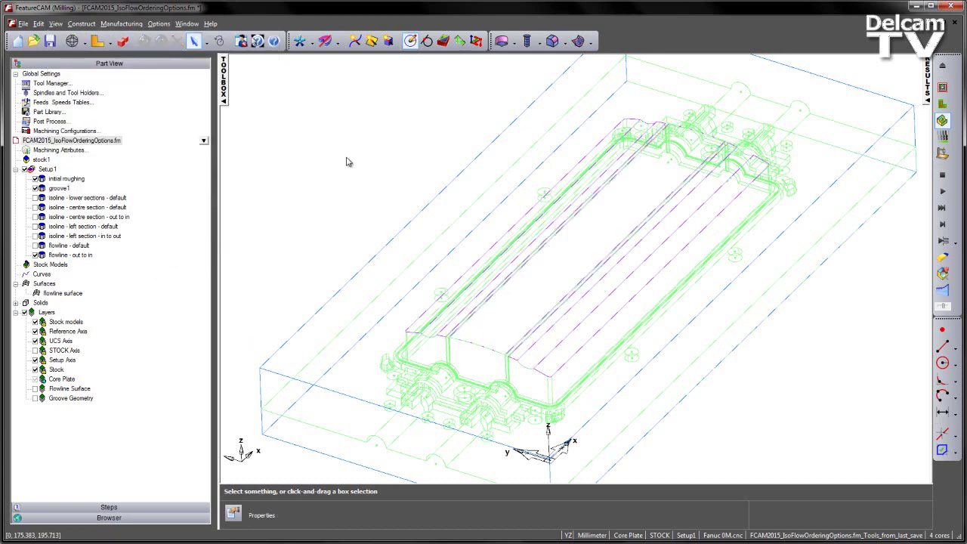
# - Simulate initial roughing, groove1 and flowline - out to in as a 3D solid at higher speed, and inspect the machined top surfaces up close
pyautogui.click(942, 191)
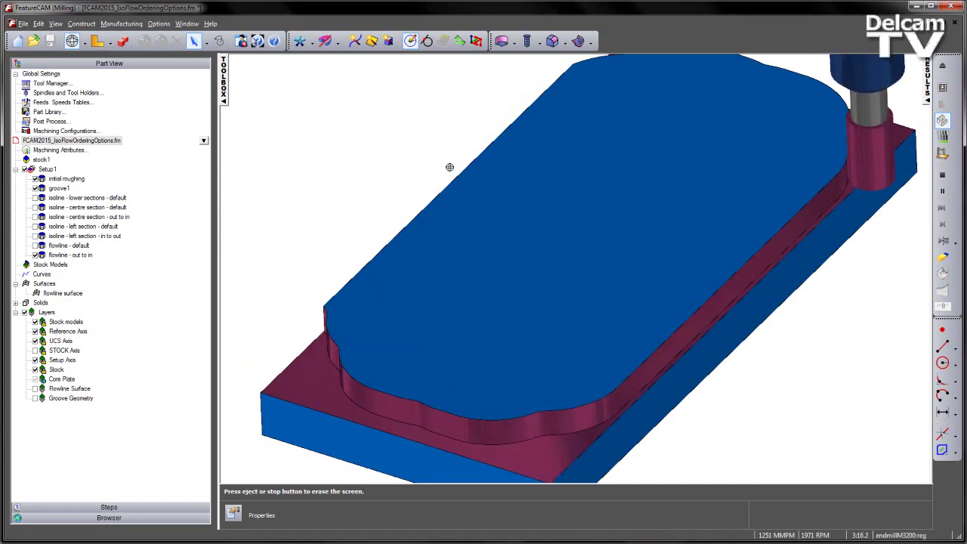
pyautogui.click(943, 307)
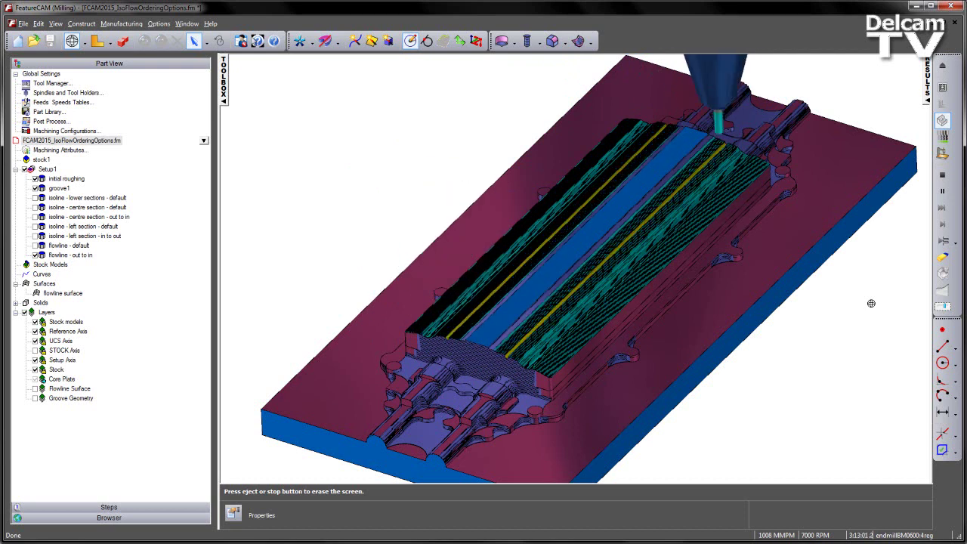
pyautogui.moveTo(577, 438); pyautogui.dragTo(789, 381, button='middle')
pyautogui.scroll(5, 657, 403)
pyautogui.moveTo(475, 279); pyautogui.dragTo(501, 275, button='middle')
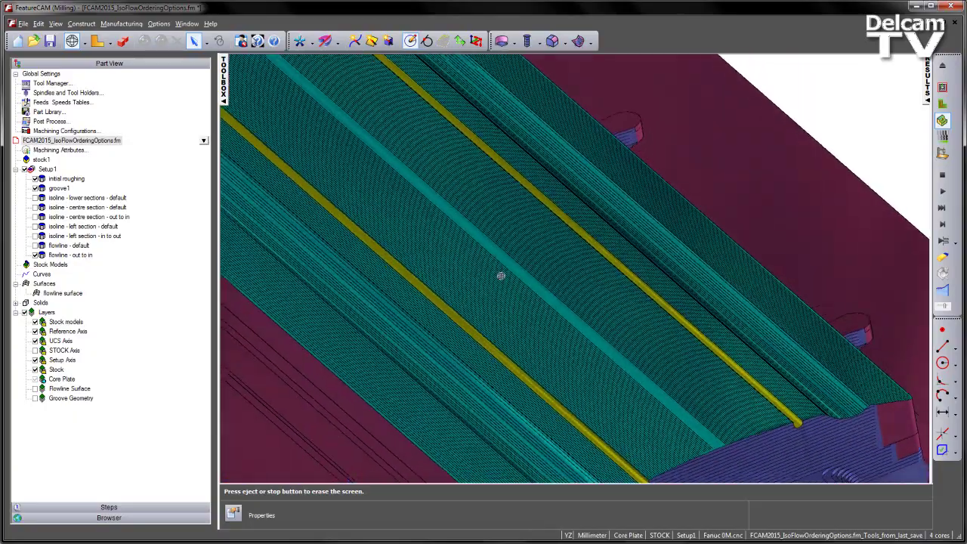